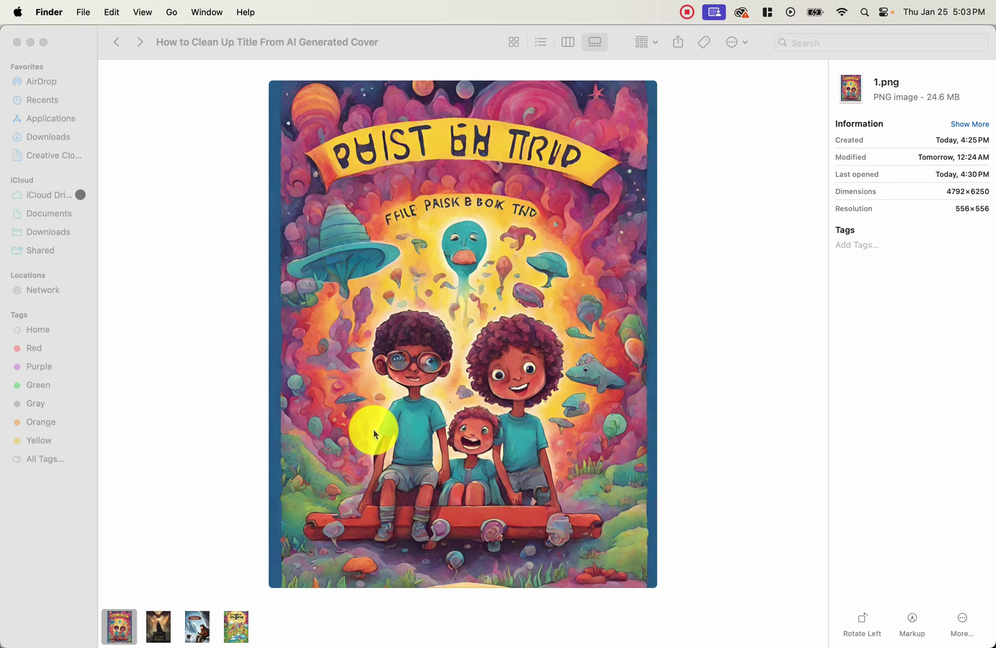
Step: Preview the other AI cover images 2.png, 4.png and 5.png in the Finder gallery
left_click(159, 624)
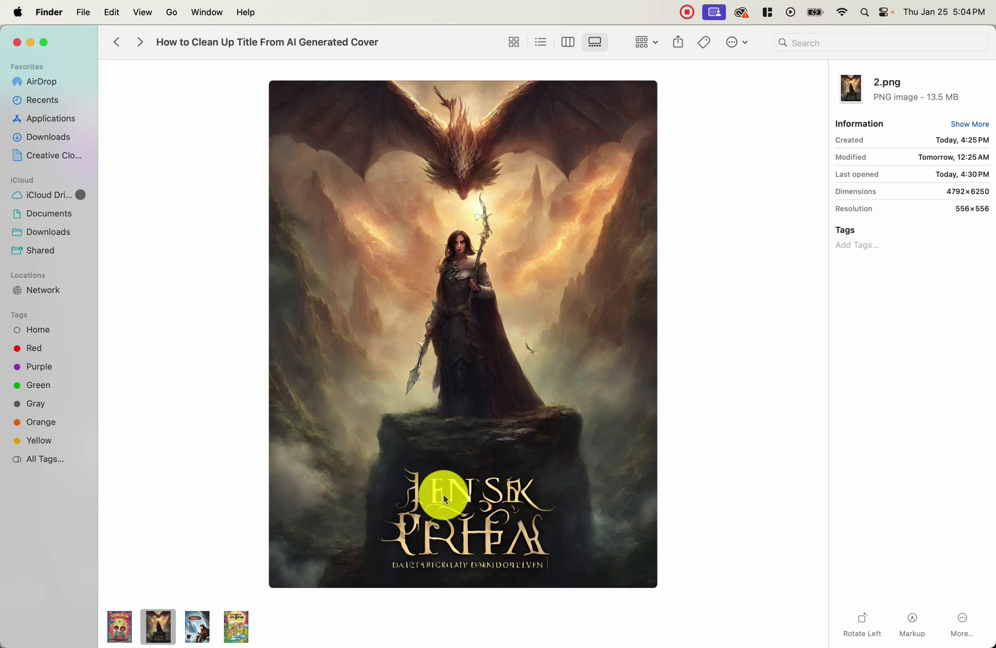
left_click(203, 621)
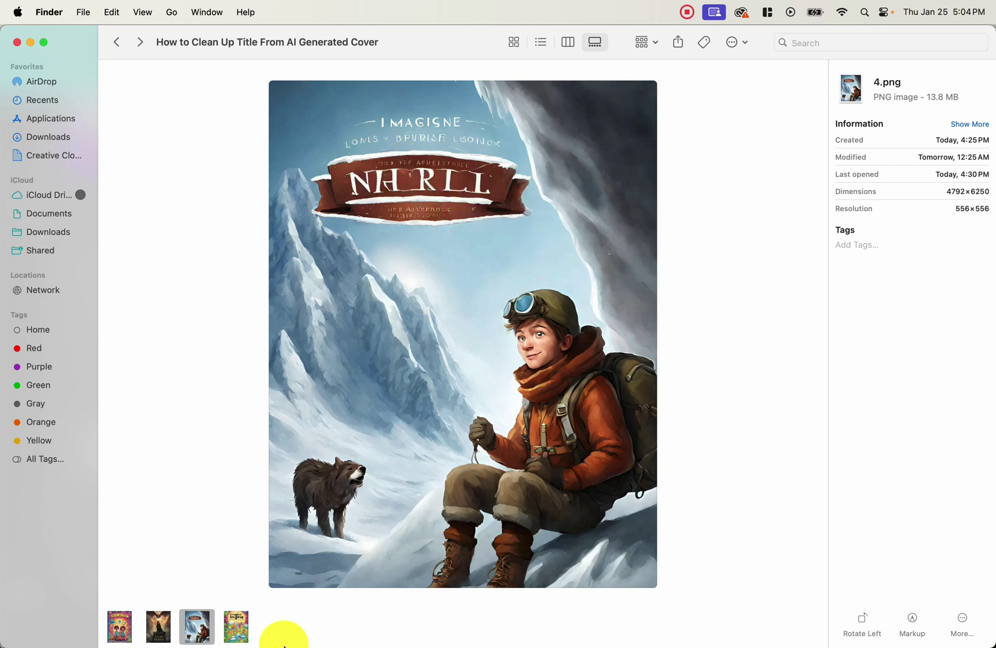
left_click(242, 632)
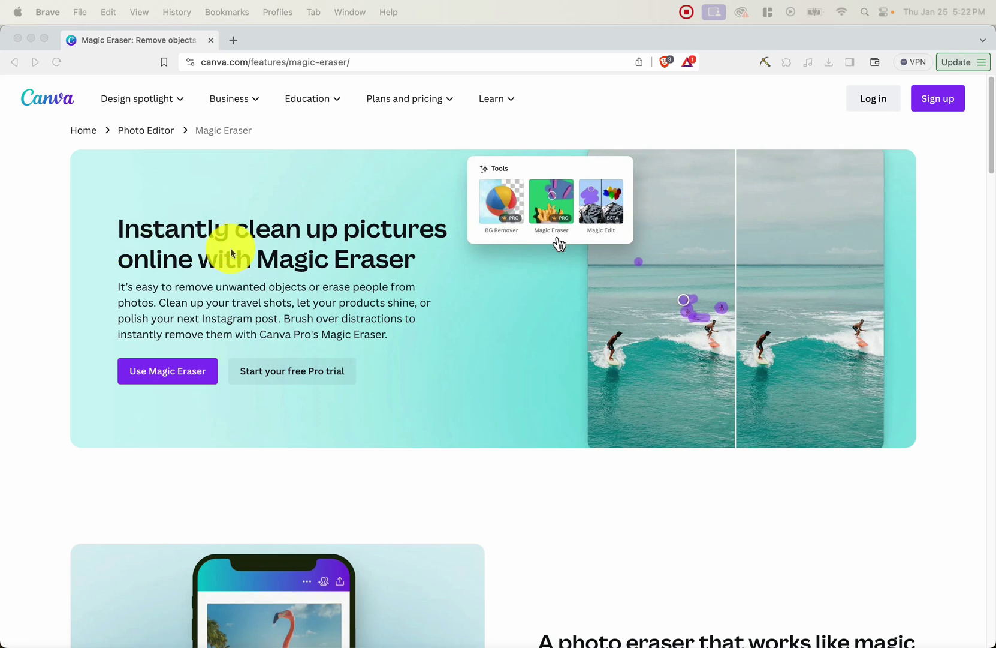
scroll(344, 309, "down", 5)
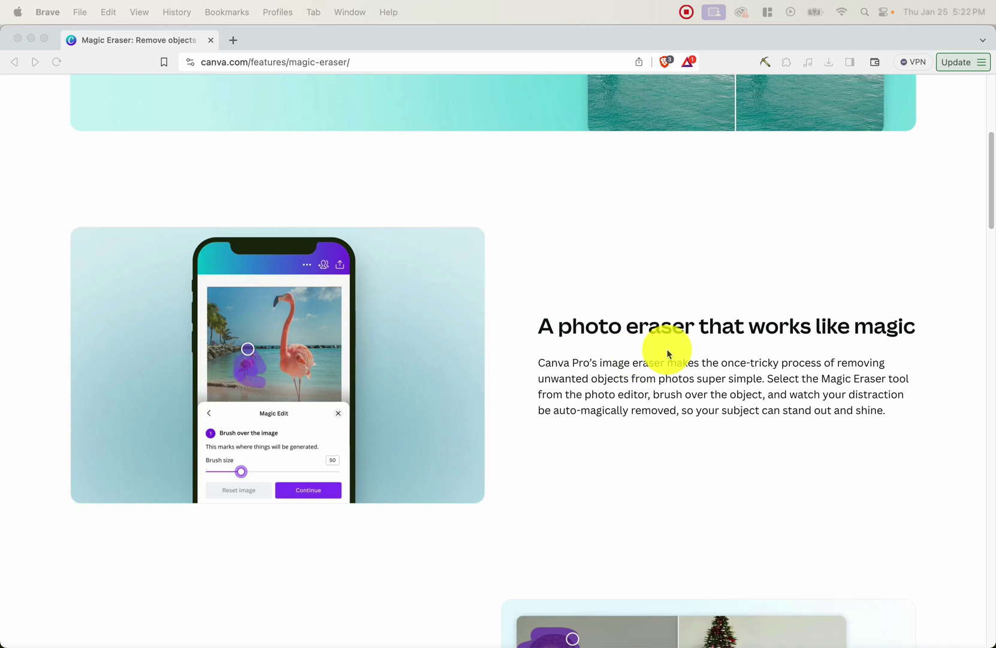
scroll(666, 347, "down", 5)
scroll(166, 398, "down", 1)
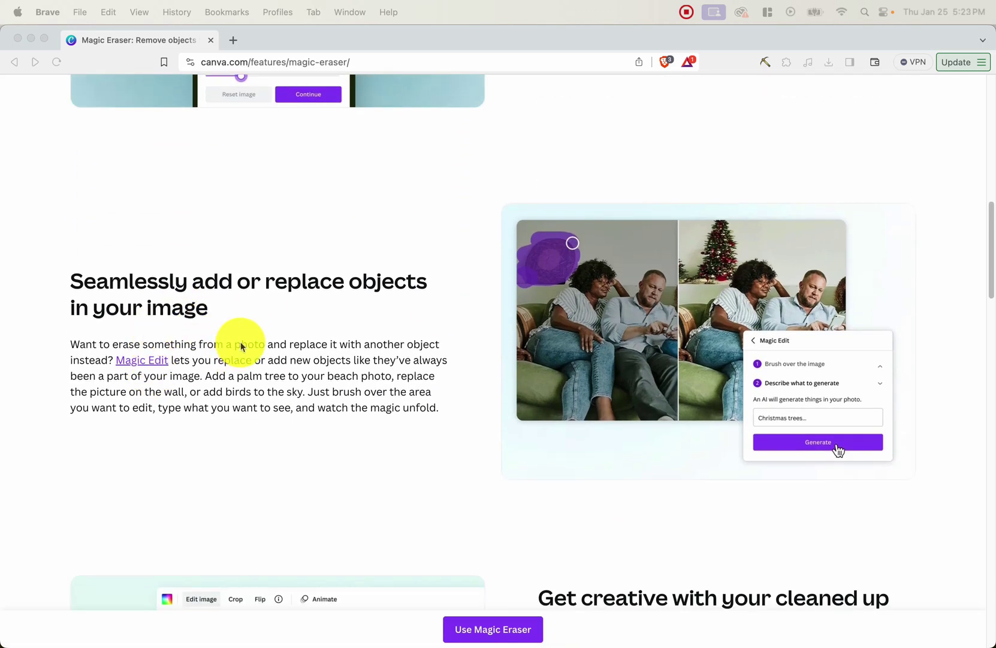
scroll(241, 346, "down", 1)
scroll(241, 347, "down", 3)
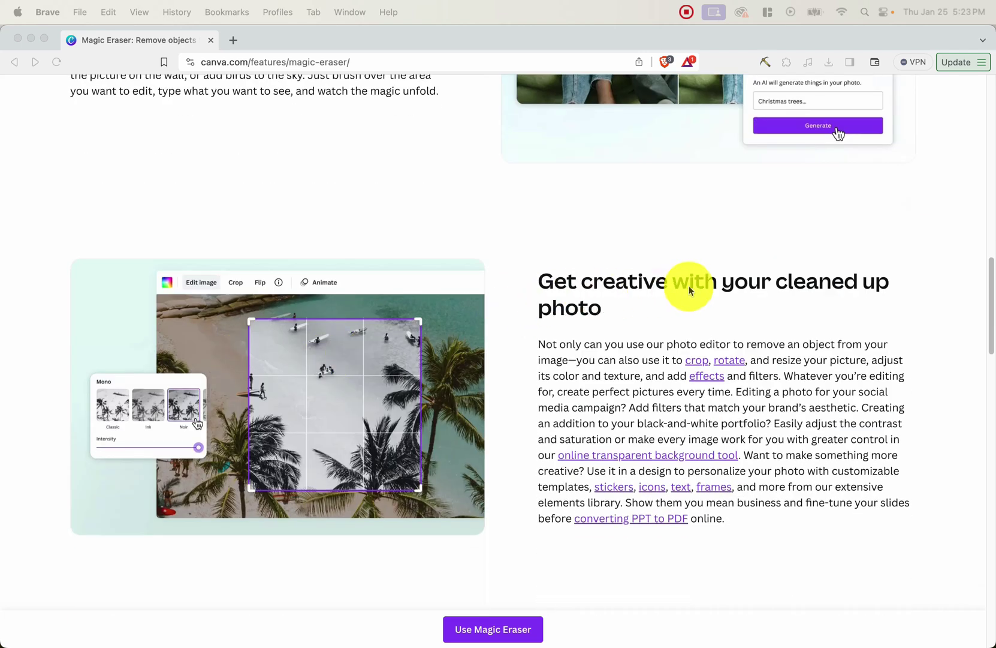
scroll(689, 286, "down", 4)
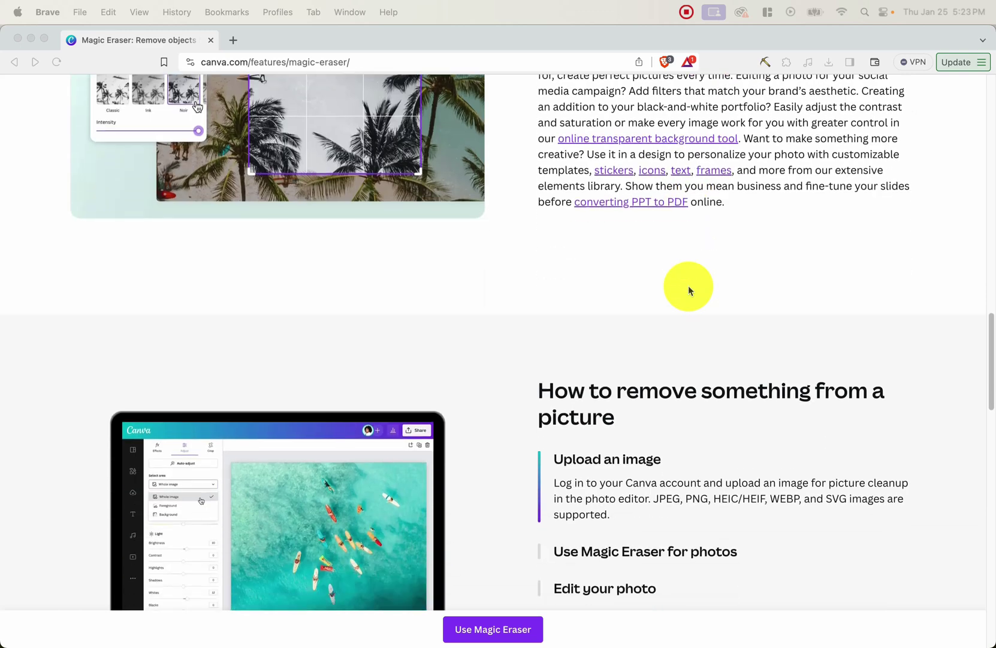
scroll(689, 286, "down", 2)
scroll(681, 304, "up", 9)
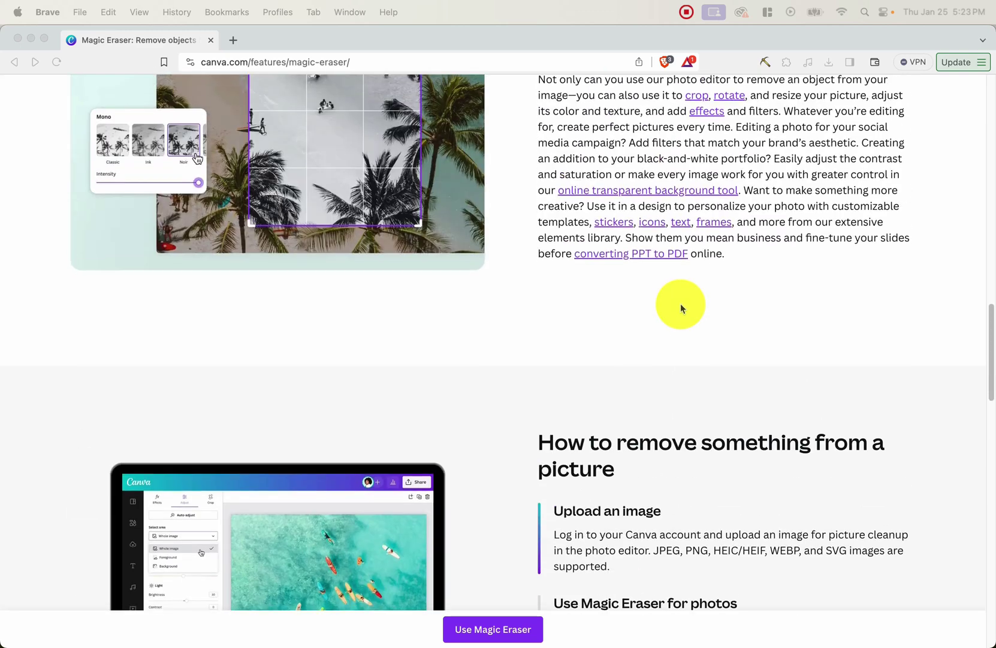
scroll(681, 304, "up", 10)
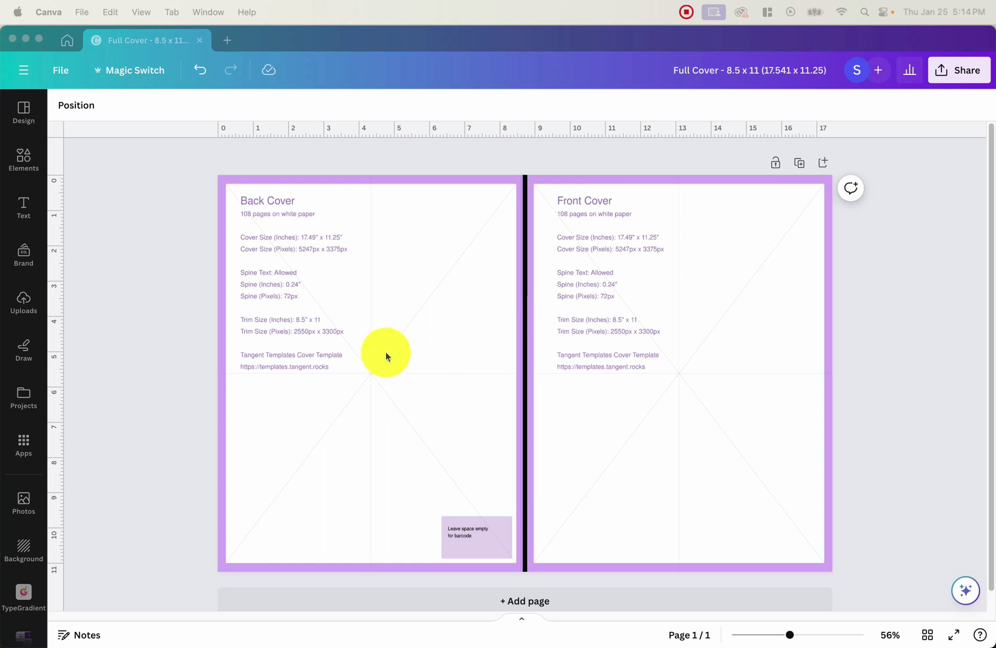
Step: Drag 1.png from Finder into Canva and enlarge it to fill the Front Cover half
key("ctrl+Up")
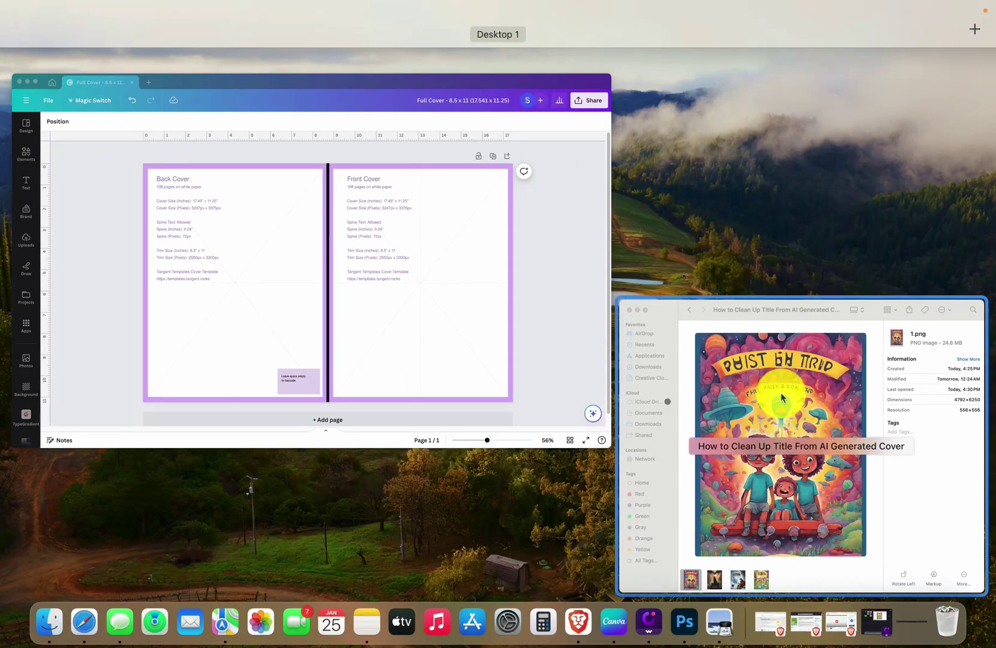
left_click(703, 329)
left_click_drag(594, 285, 149, 304)
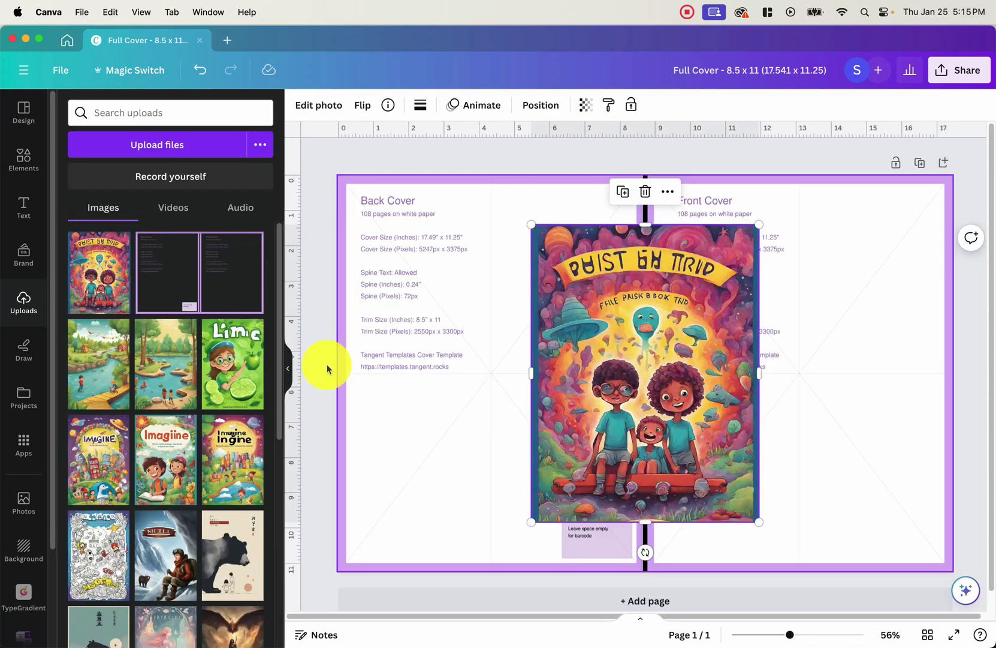
left_click(288, 376)
left_click_drag(525, 321, 711, 267)
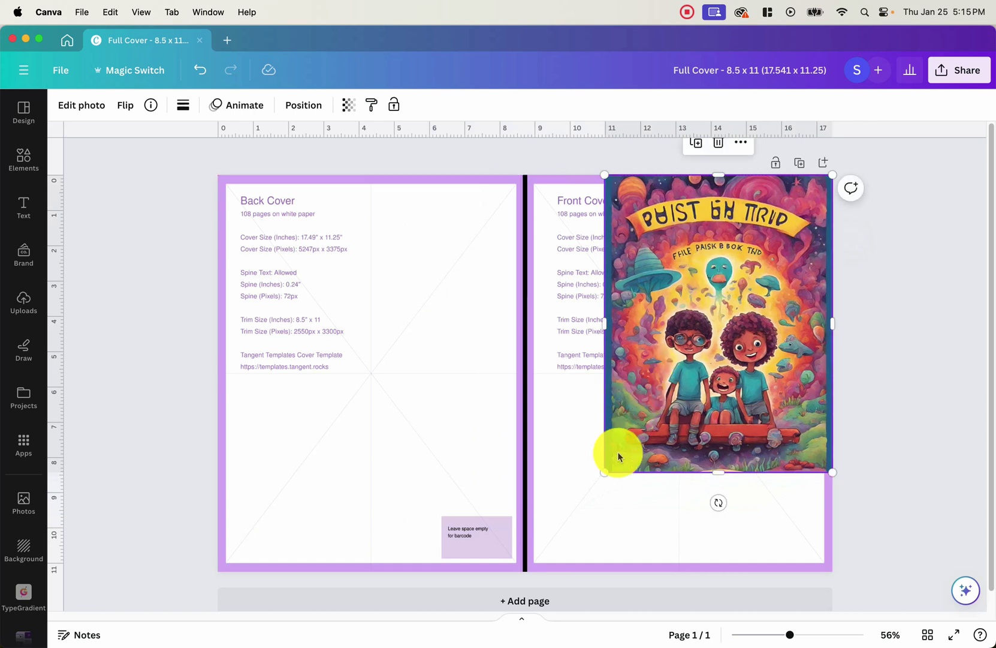
left_click_drag(605, 470, 527, 574)
Step: Send the cover image to the back, bring it forward one layer, and deselect it
left_click(303, 105)
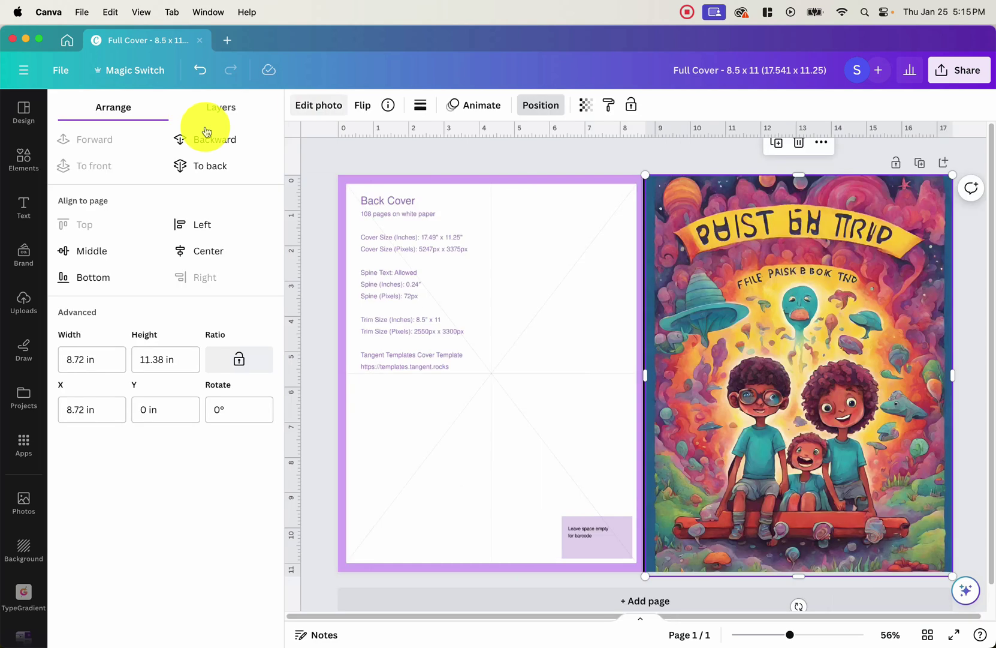
left_click(210, 163)
left_click(140, 137)
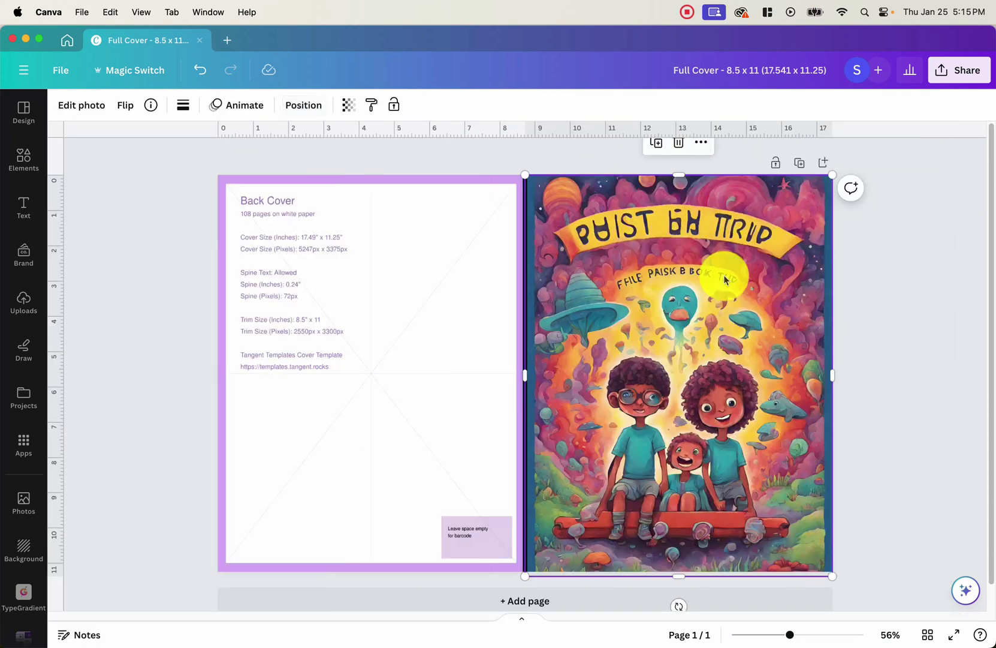
left_click(723, 272)
key("Escape")
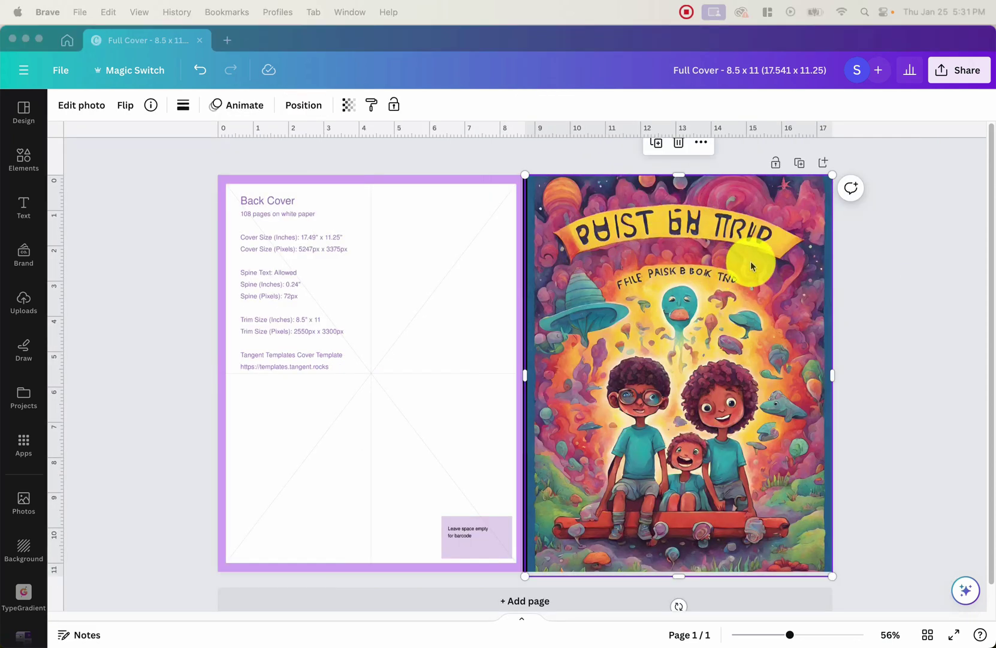
Step: Launch Magic Eraser from Edit photo on the front cover image
left_click(701, 254)
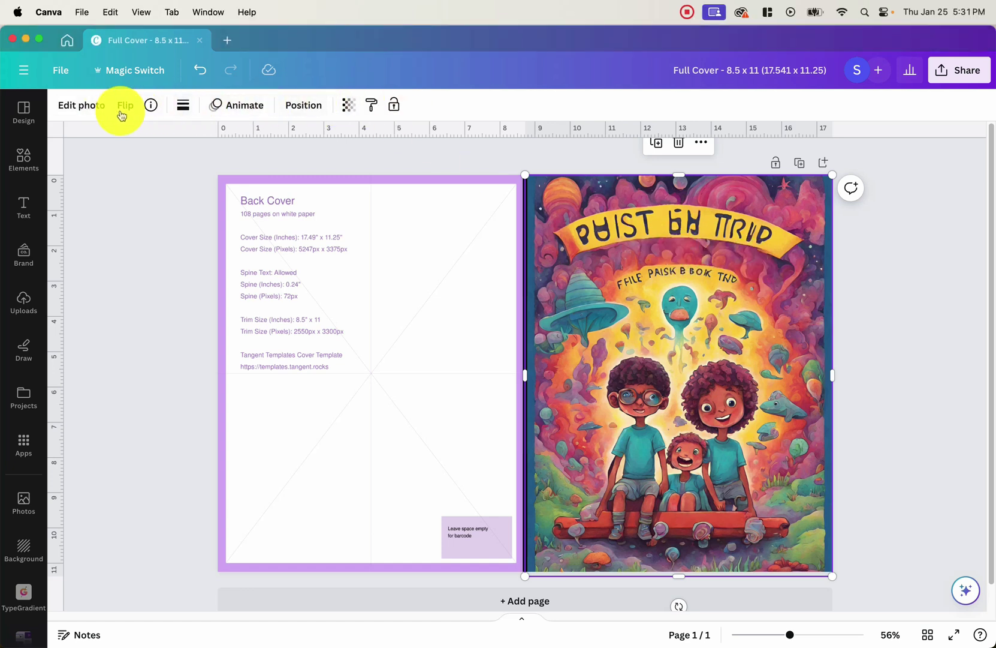
left_click(73, 109)
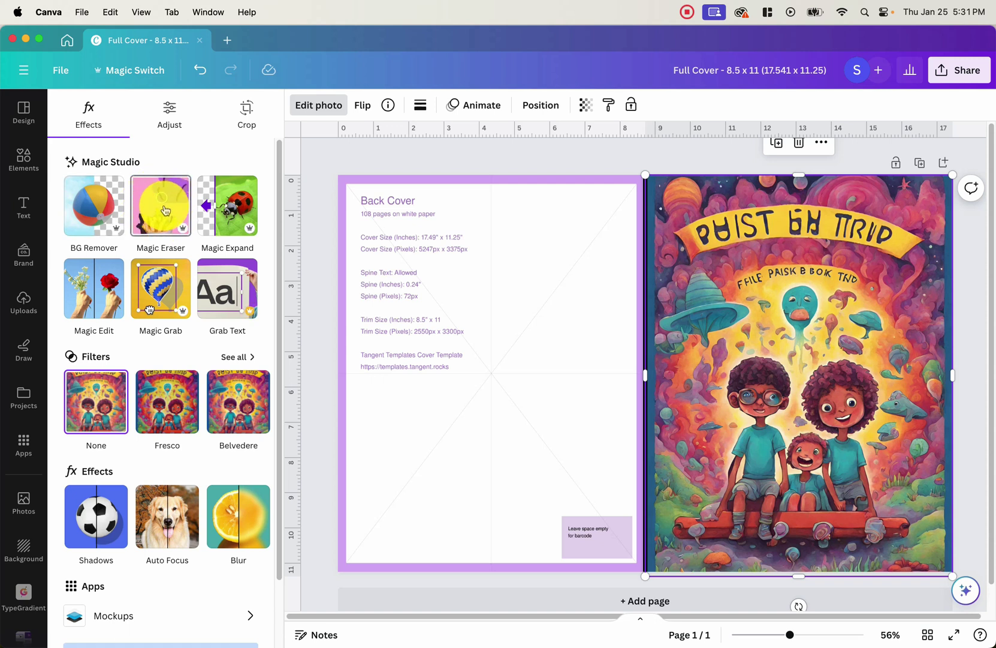
left_click(165, 210)
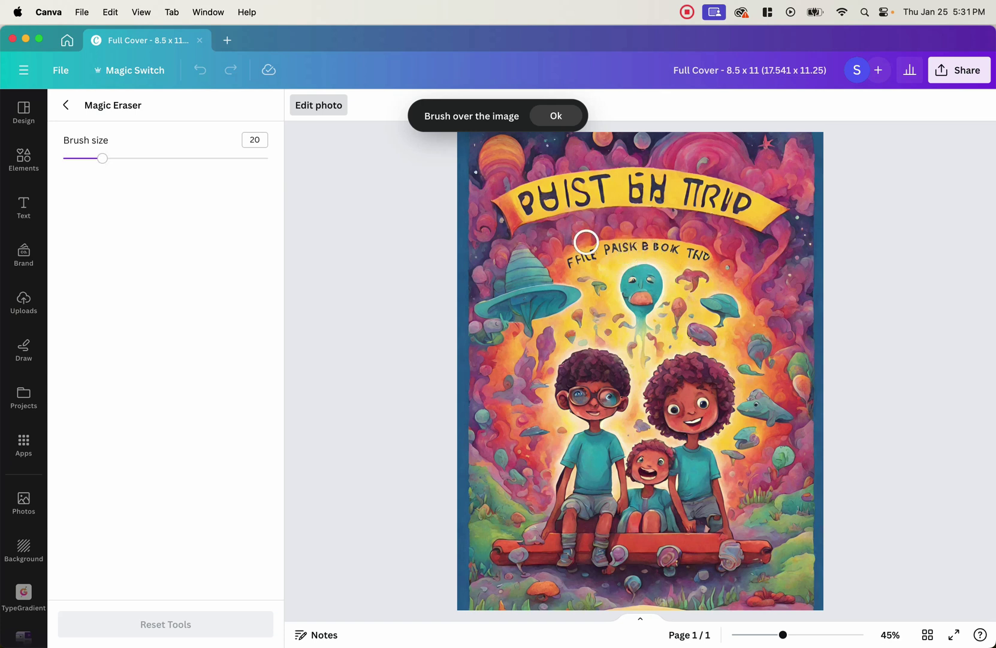
Step: Set the eraser brush to about 20 and brush over the banner's garbled lettering
left_click_drag(102, 158, 256, 164)
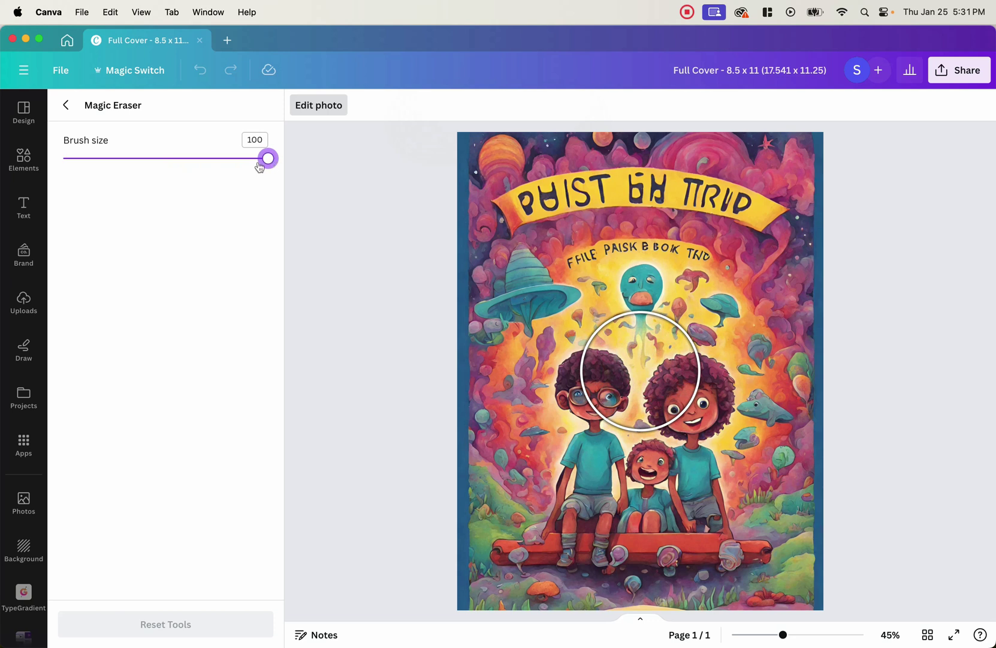
mouse_move(259, 167)
left_mouse_down()
mouse_move(60, 169)
mouse_move(98, 174)
left_mouse_up()
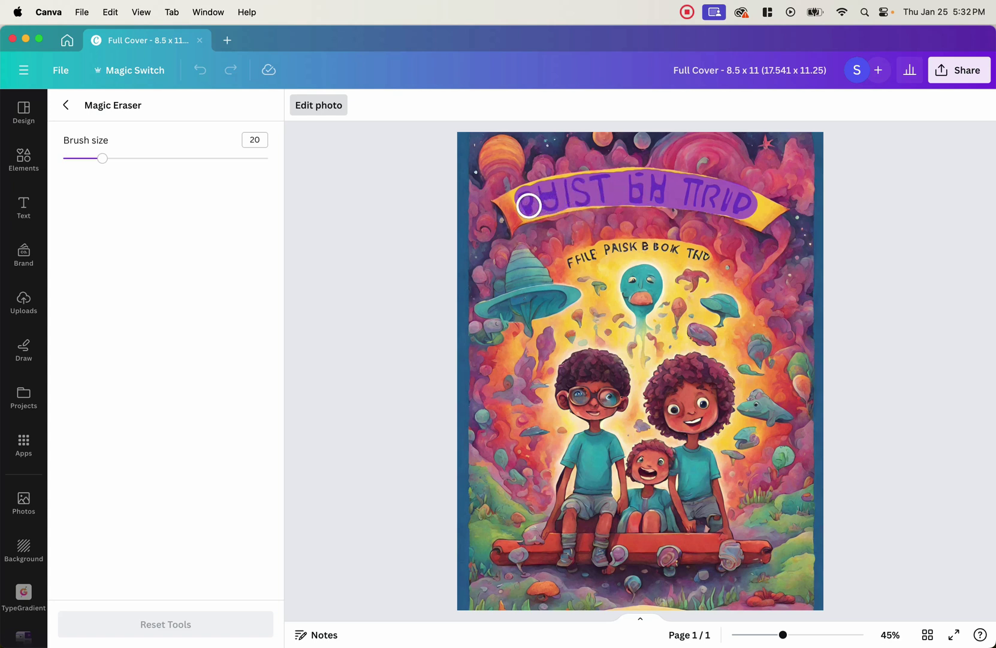
left_click_drag(529, 206, 530, 210)
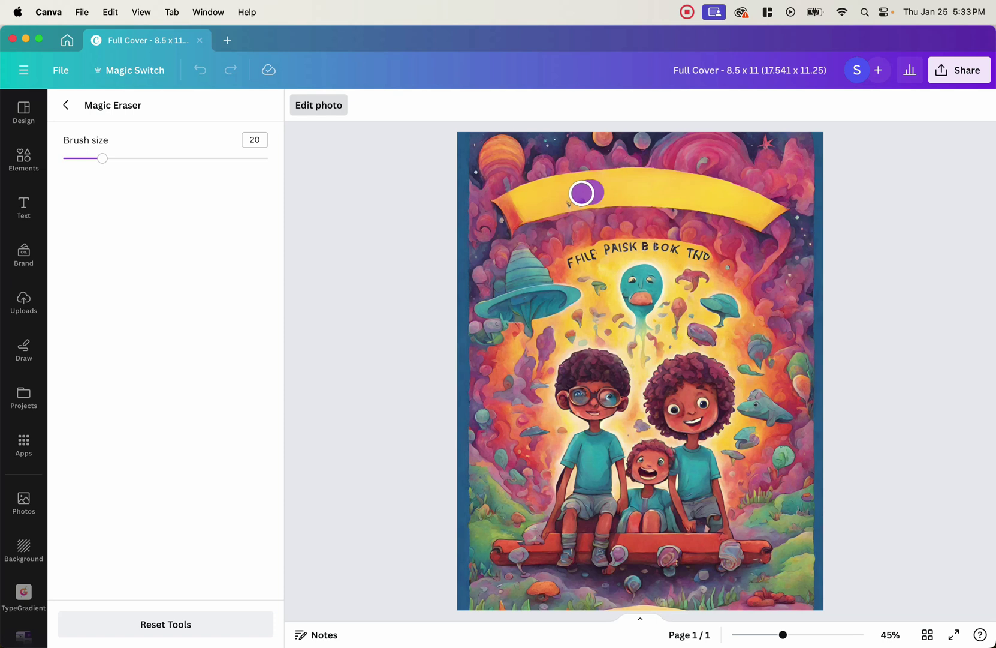
left_click_drag(568, 197, 558, 198)
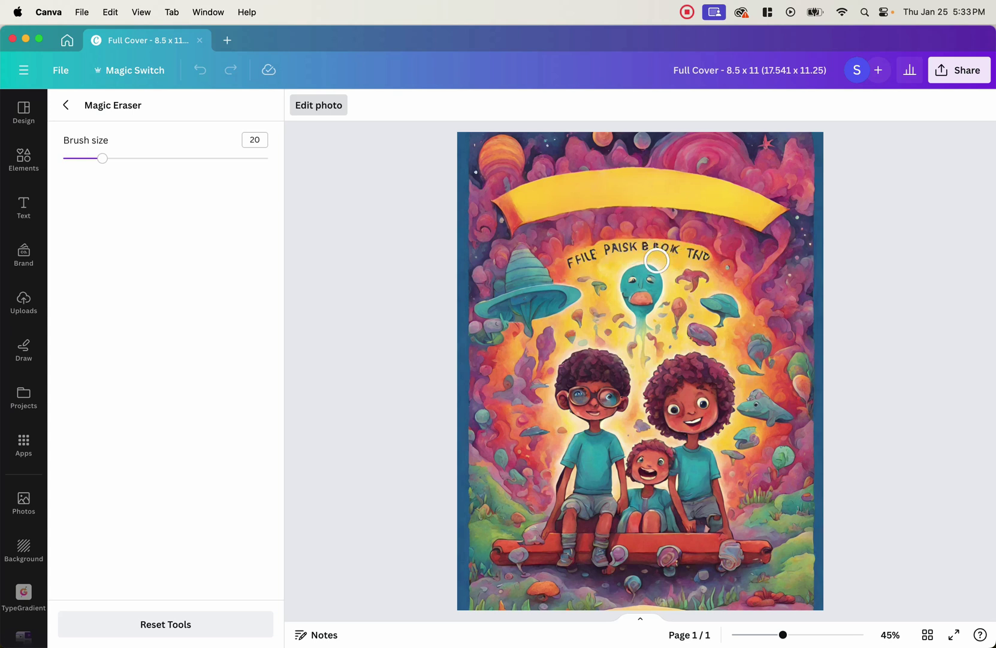
Step: Shrink the eraser brush and wipe out the purple strip of garbled lettering below the banner
left_click_drag(100, 159, 87, 159)
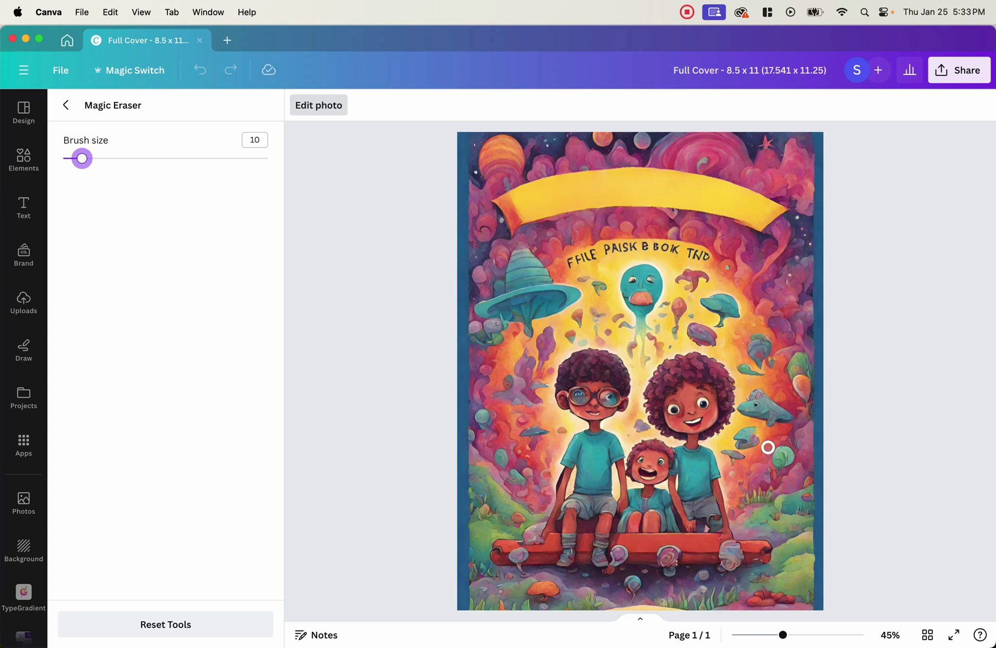
scroll(763, 617, "up", 10)
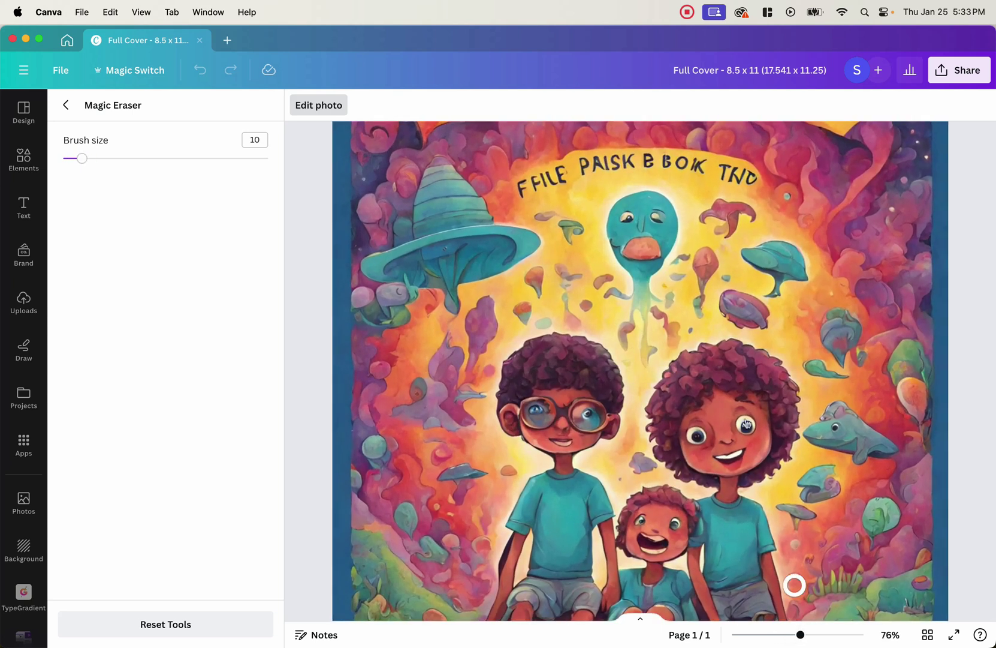
scroll(674, 264, "down", 5)
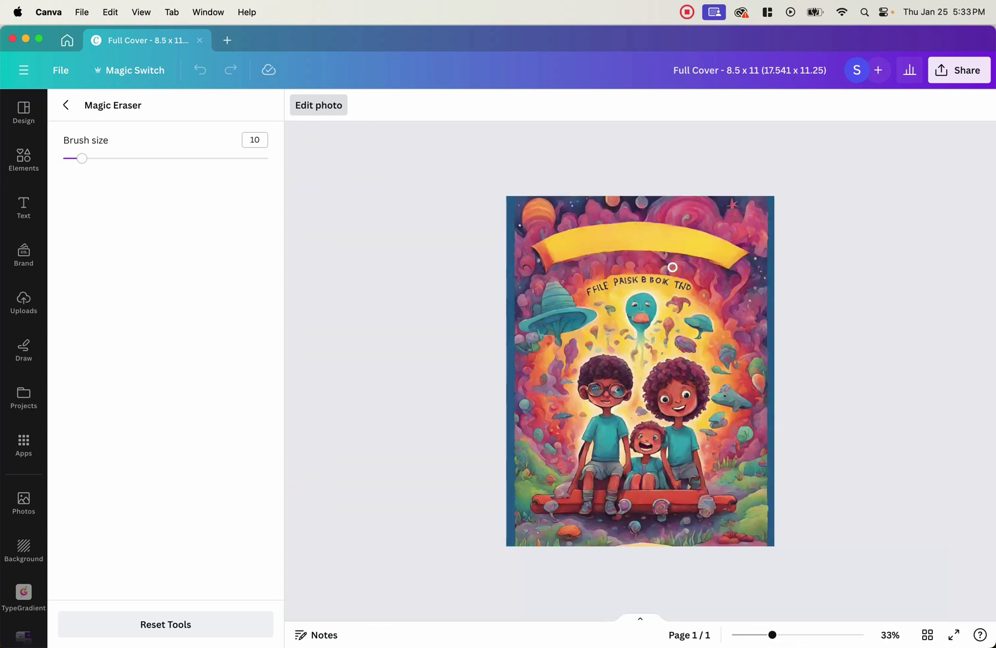
scroll(672, 262, "up", 3)
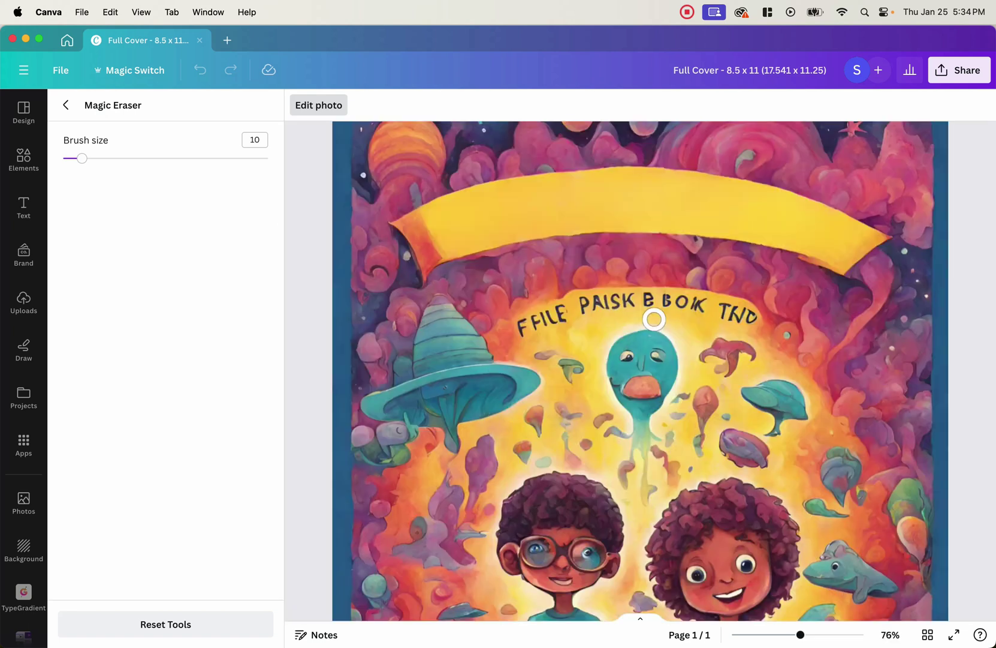
scroll(655, 318, "up", 4)
scroll(856, 324, "down", 4)
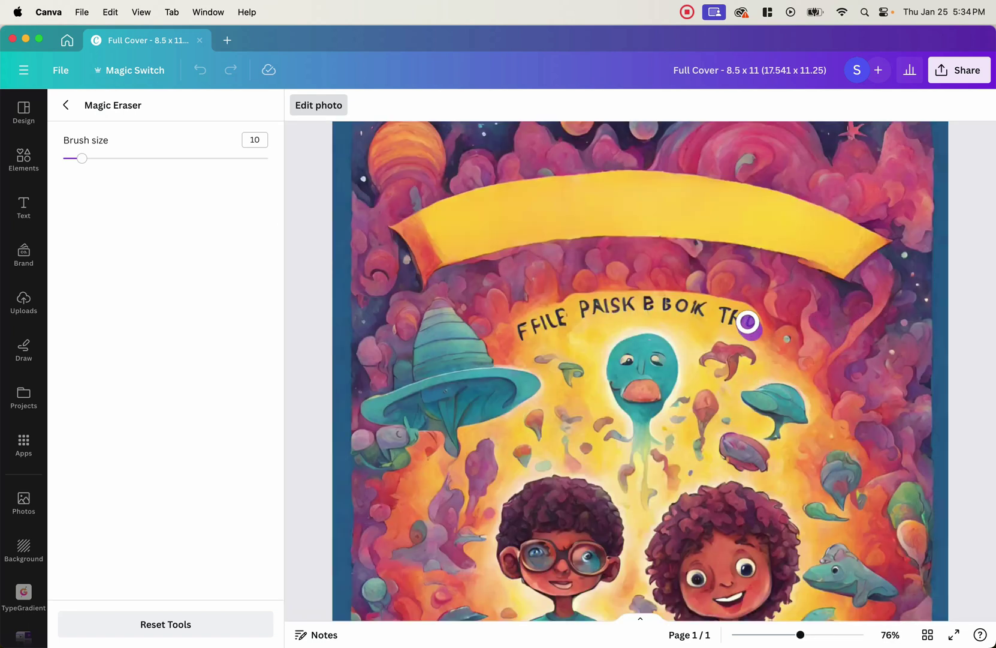
mouse_move(679, 307)
left_mouse_down()
mouse_move(593, 307)
mouse_move(554, 322)
left_mouse_up()
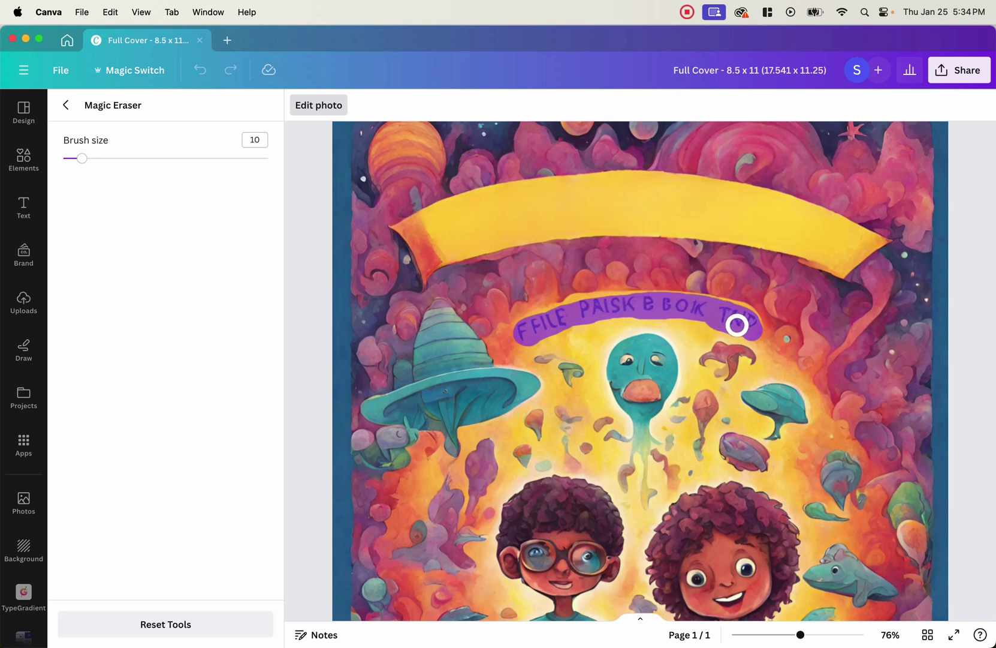
left_click_drag(709, 315, 634, 314)
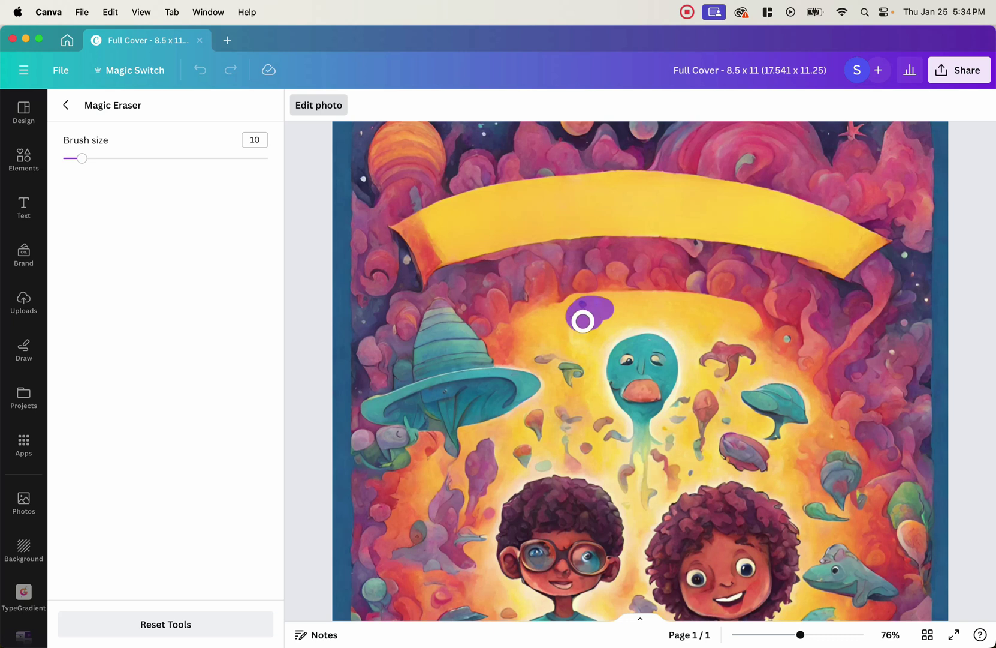
left_click_drag(579, 317, 582, 311)
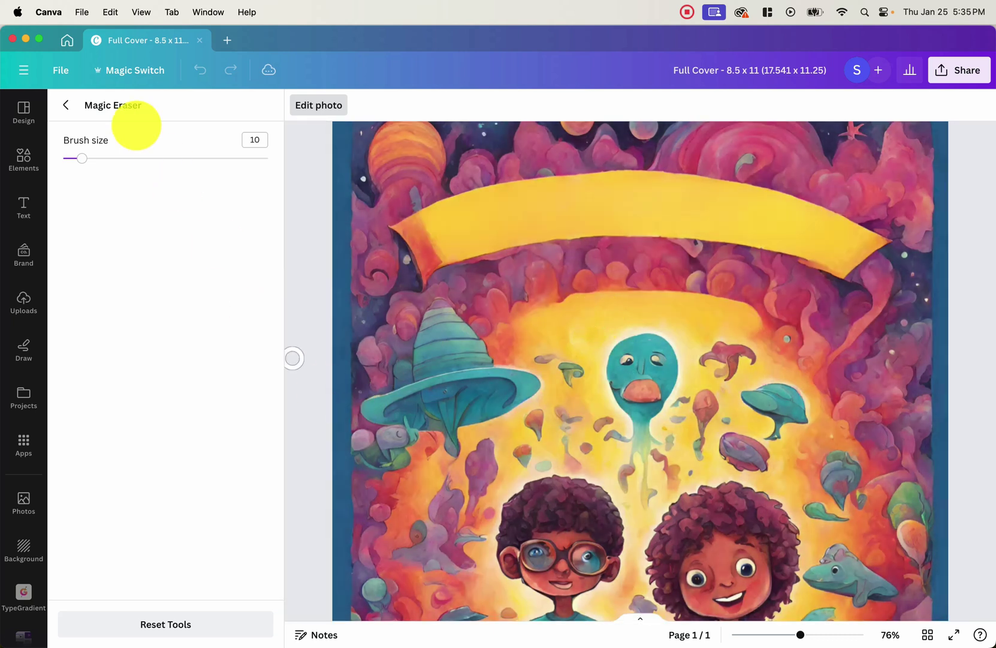
Step: Add a 'YoUR TITLE' heading, shrink it to about 50.1, and place it on the yellow banner
left_click(71, 107)
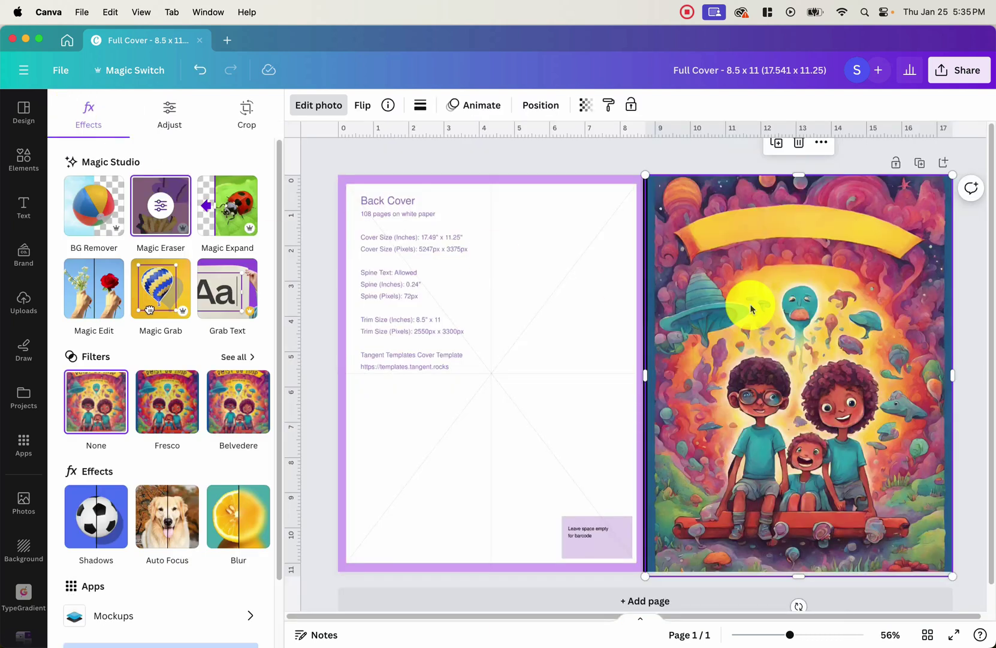
left_click_drag(789, 633, 794, 634)
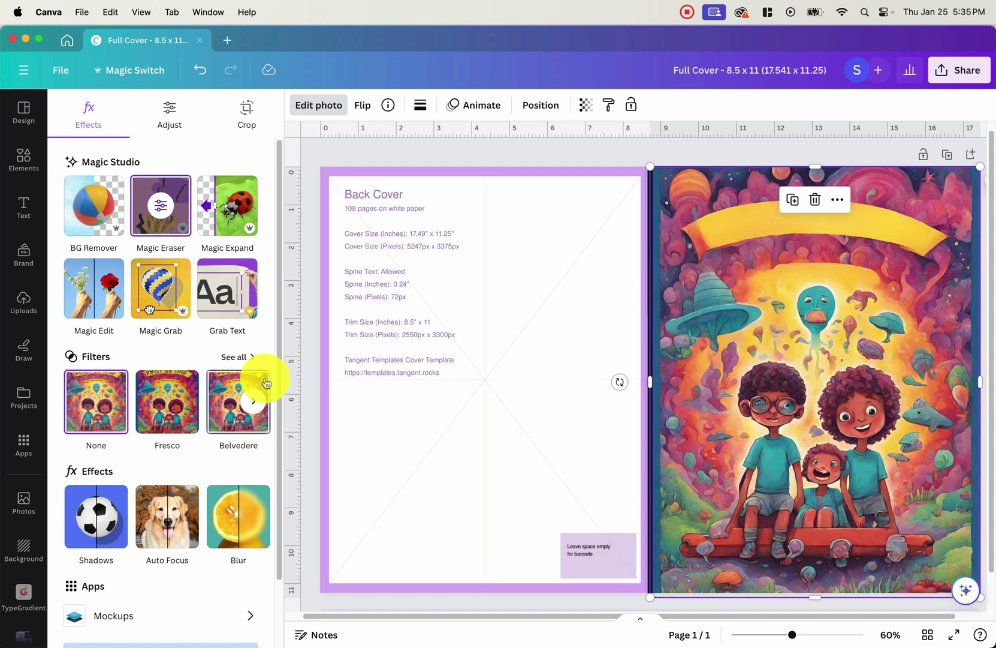
left_click(24, 207)
left_click(145, 267)
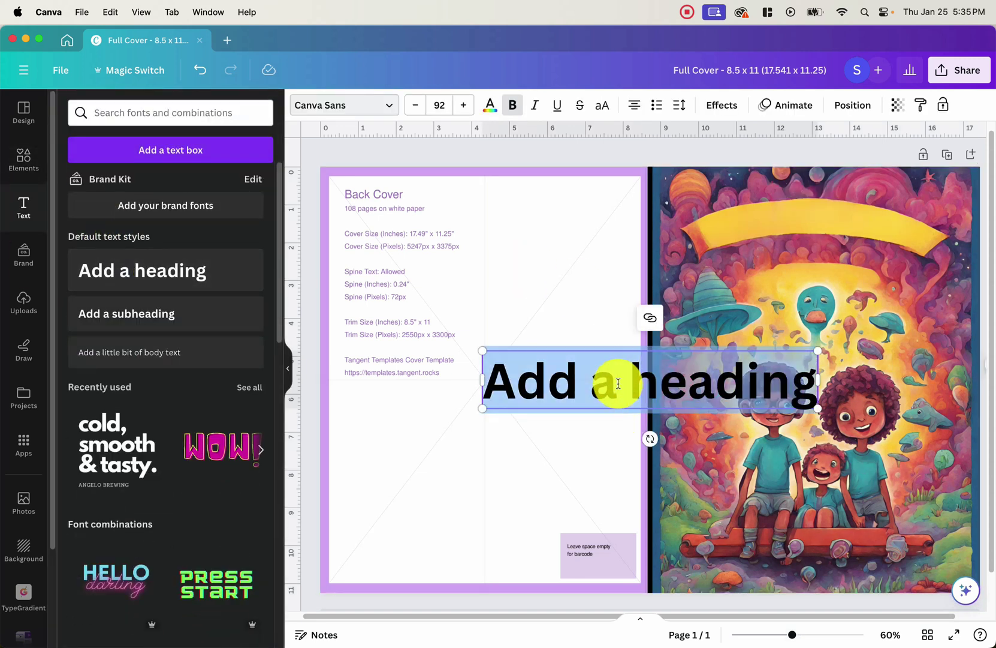
type("Y")
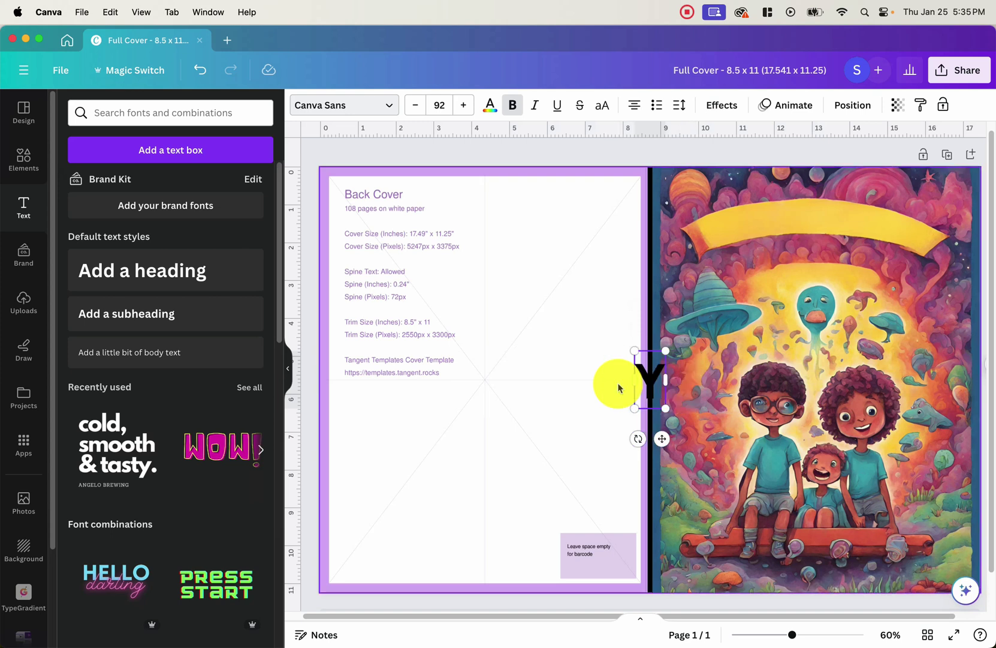
type("oUR TITLE")
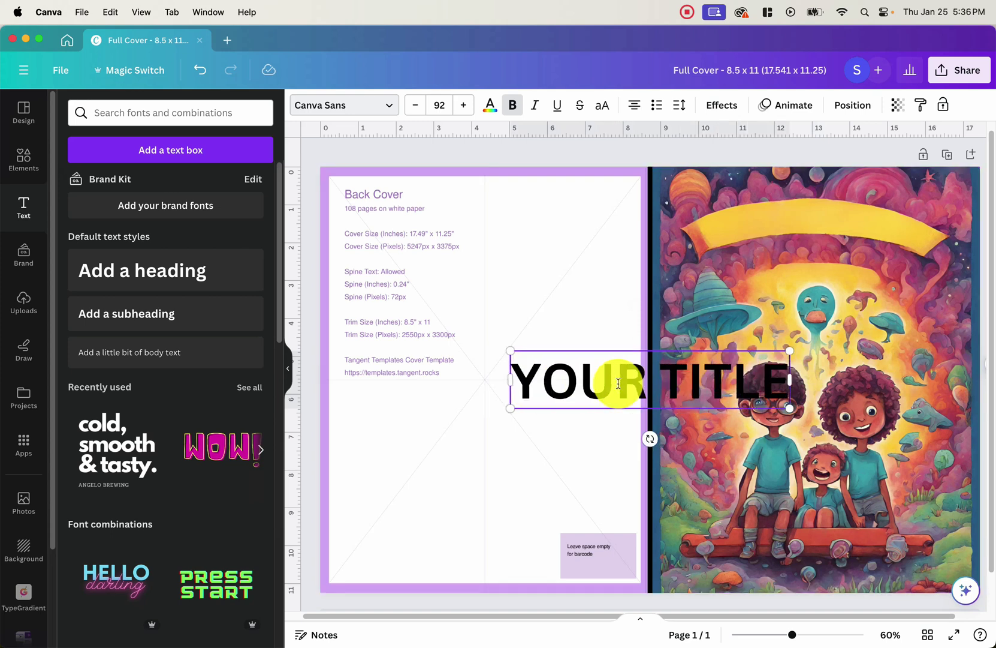
left_click_drag(789, 351, 663, 420)
left_click_drag(590, 438, 818, 267)
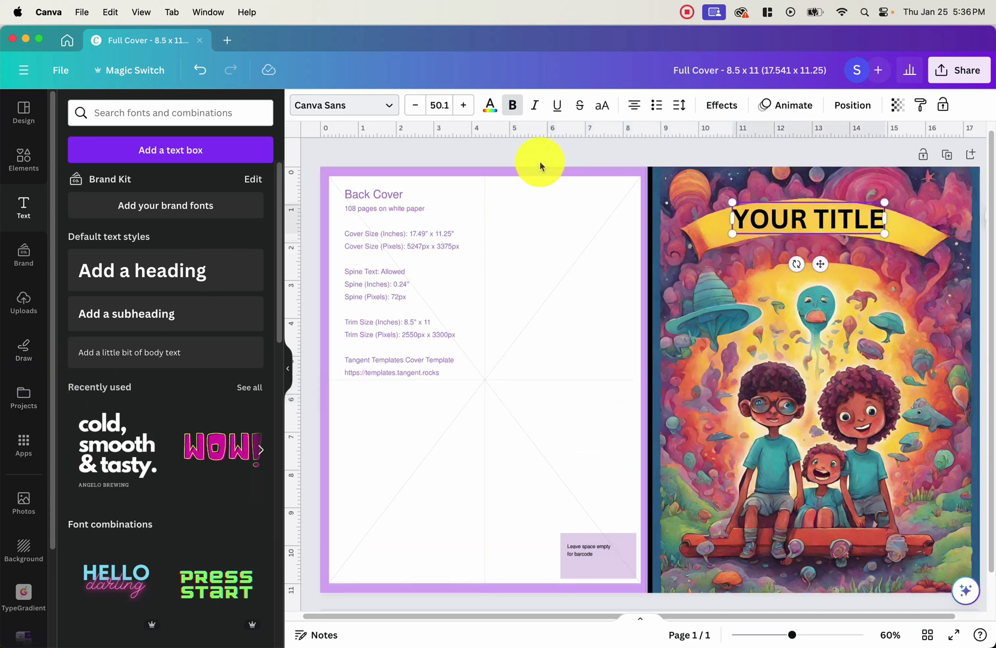
Step: Give the title a Curve effect of 19 and raise its font size to 56.1
left_click(731, 106)
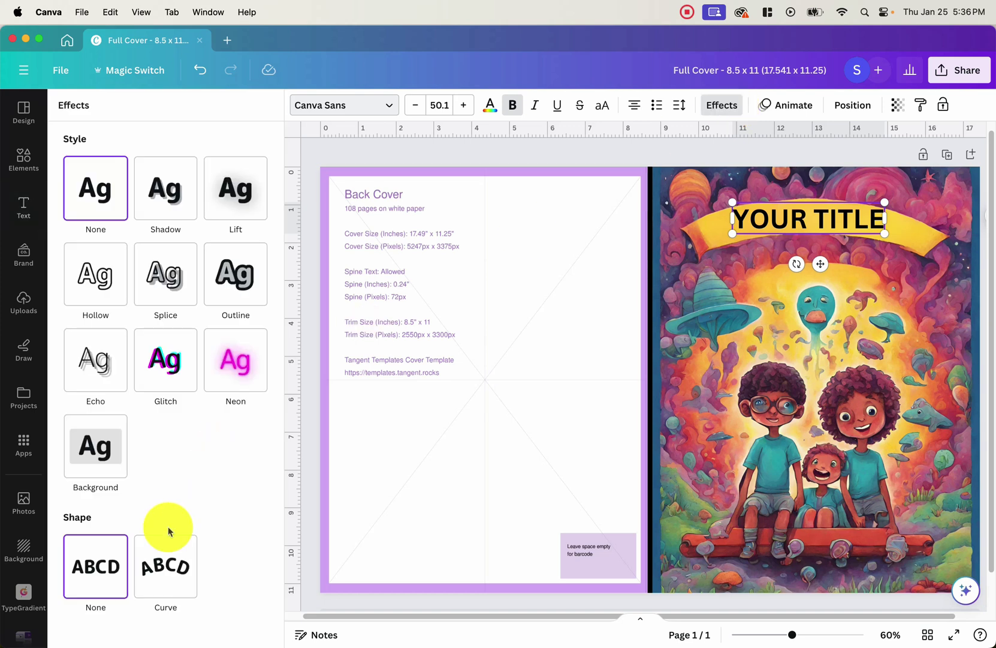
left_click(165, 566)
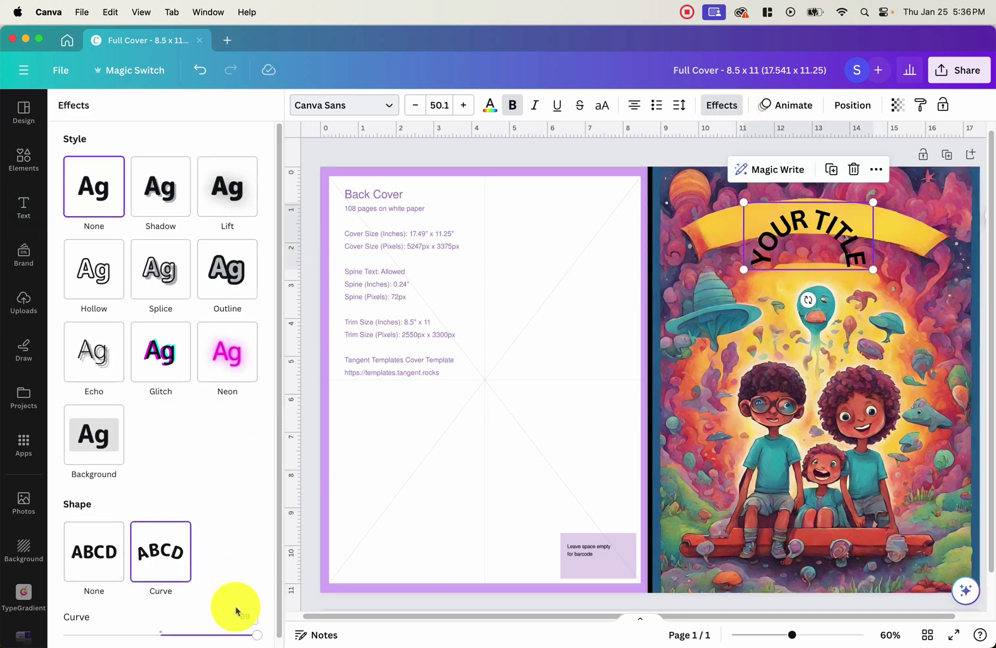
left_click(244, 635)
left_click_drag(244, 637, 179, 634)
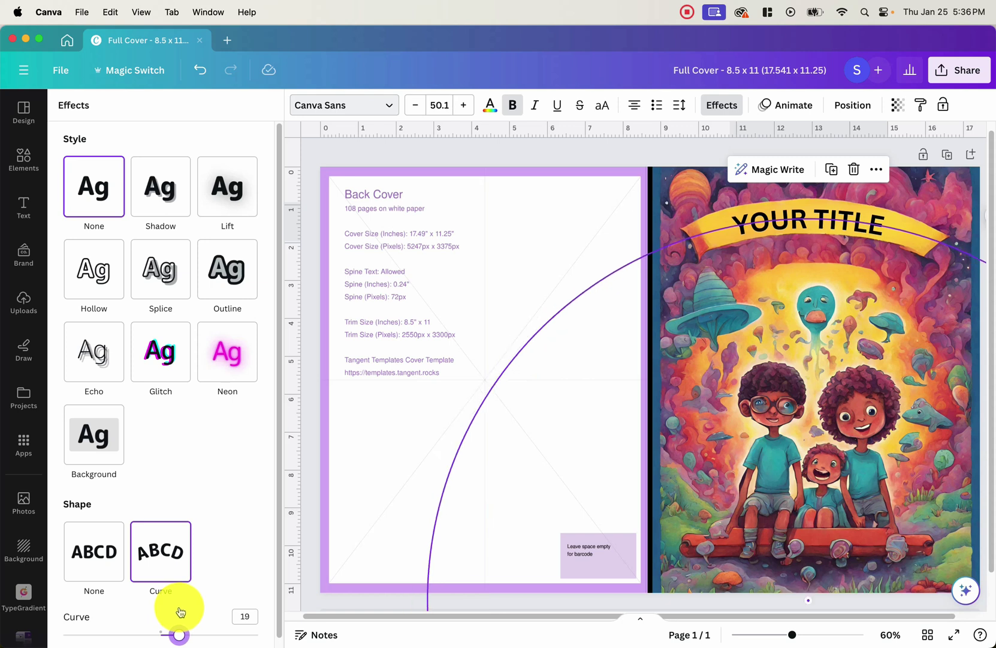
left_click(462, 105)
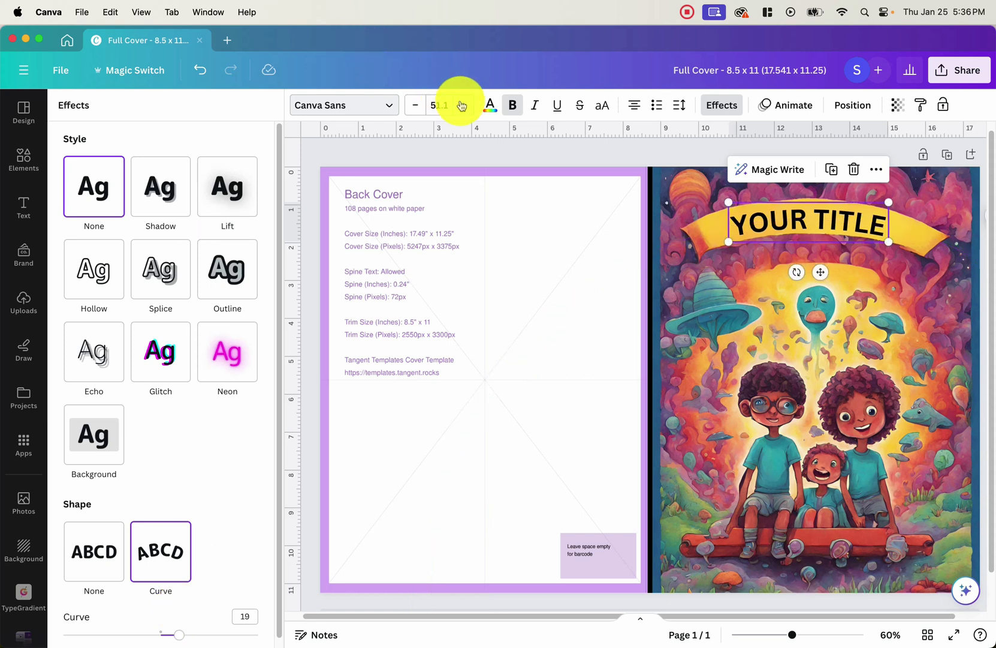
left_click(462, 105)
left_click(463, 105)
left_click(462, 105)
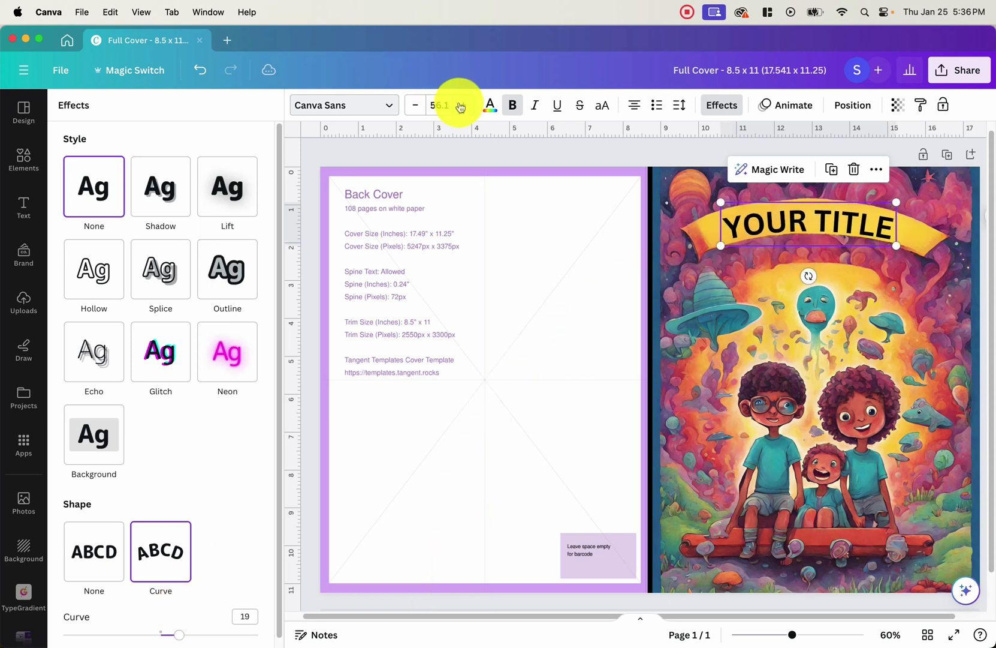
Step: Change the title font to bold Copperplate Gothic 3
left_click(860, 255)
left_click(829, 224)
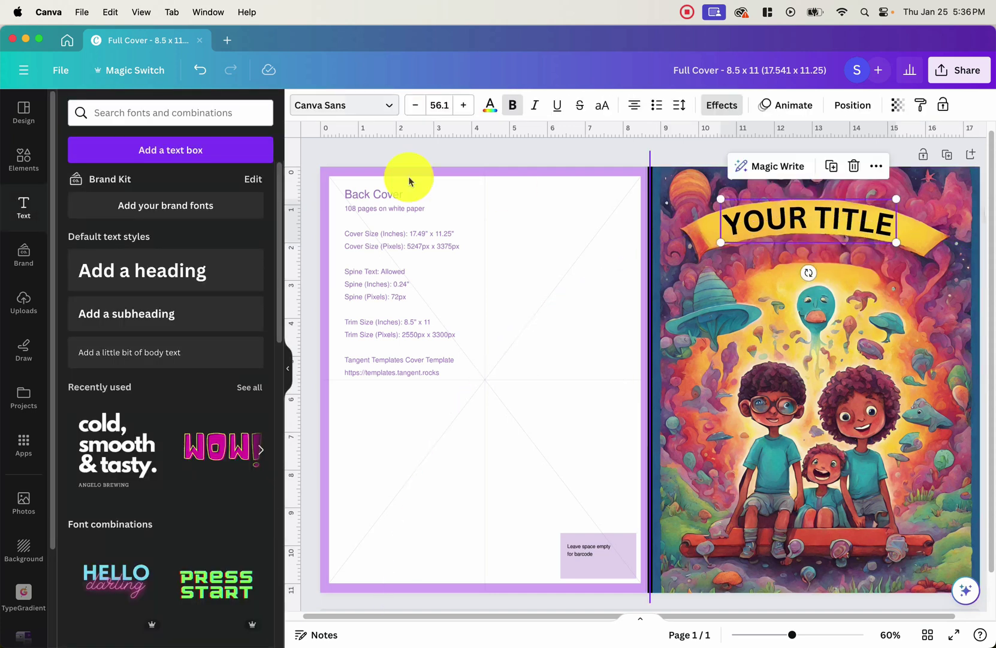
left_click(370, 105)
scroll(160, 403, "down", 10)
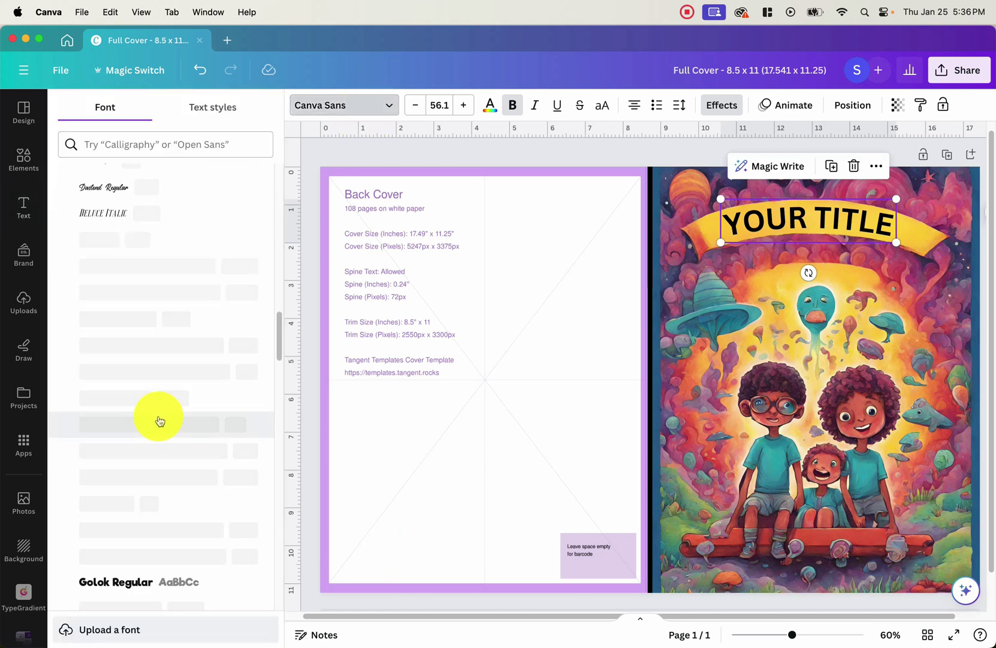
left_click(827, 216)
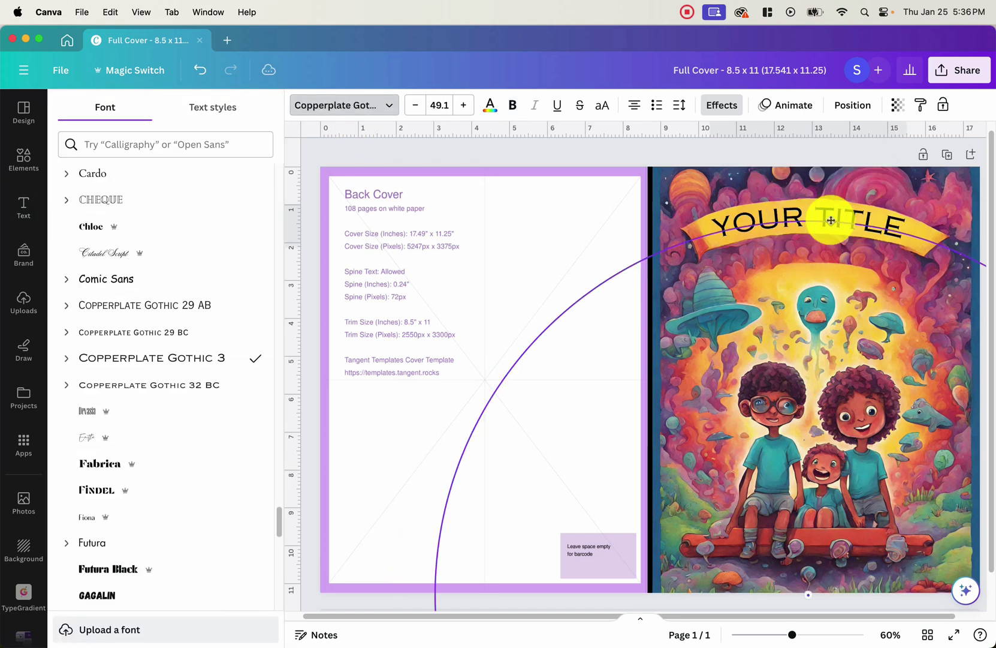
left_click(518, 105)
left_click(794, 215)
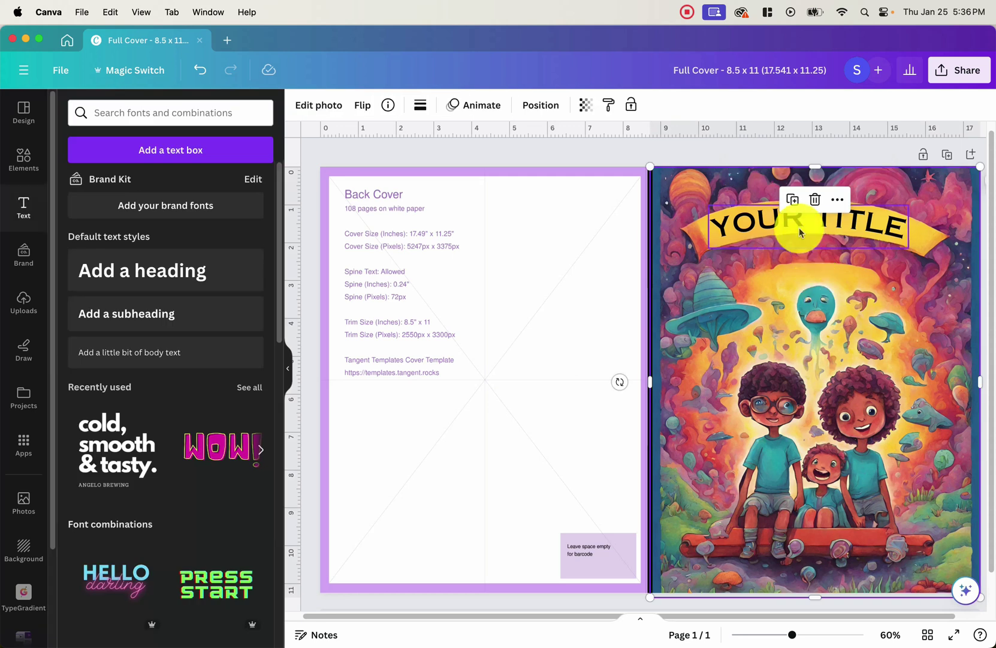
left_click(801, 217)
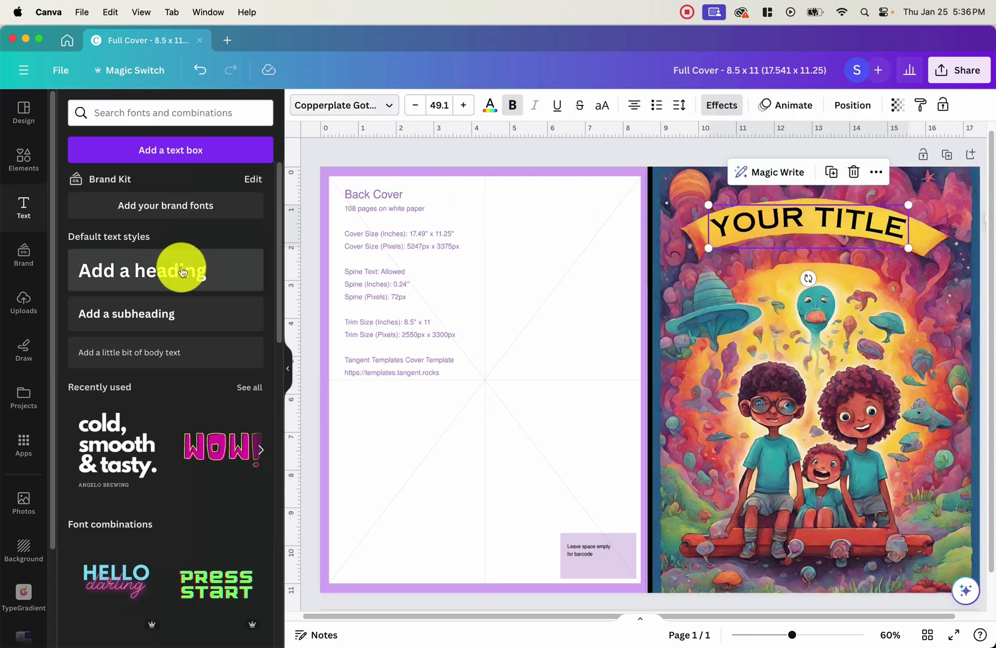
Step: Add an 'Activity Book For Kids' subheading at size 22, centred under the title
left_click(174, 313)
double_click(860, 277)
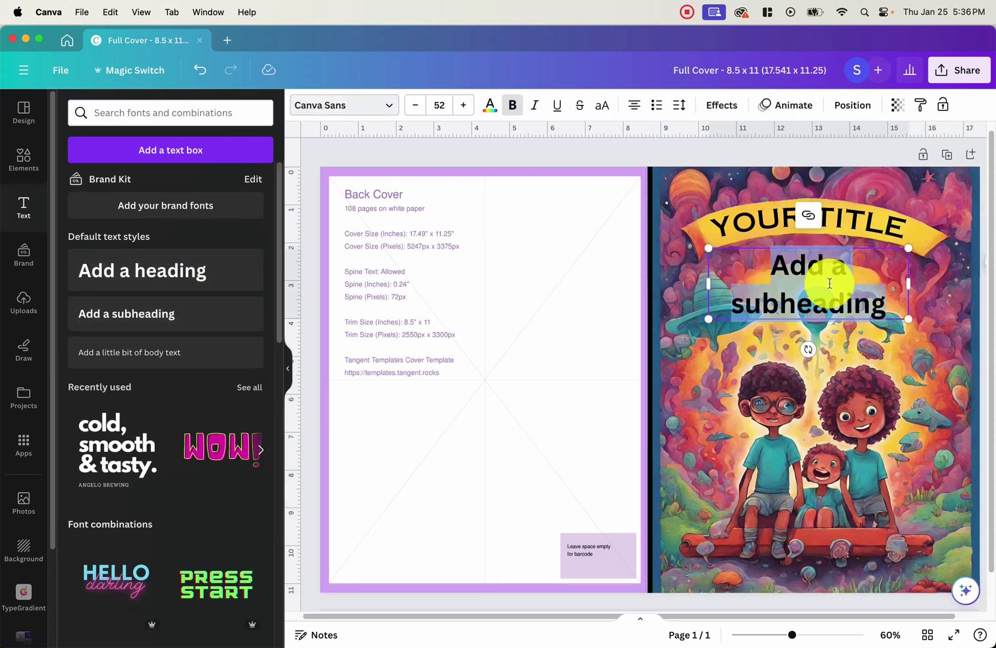
type("Activity")
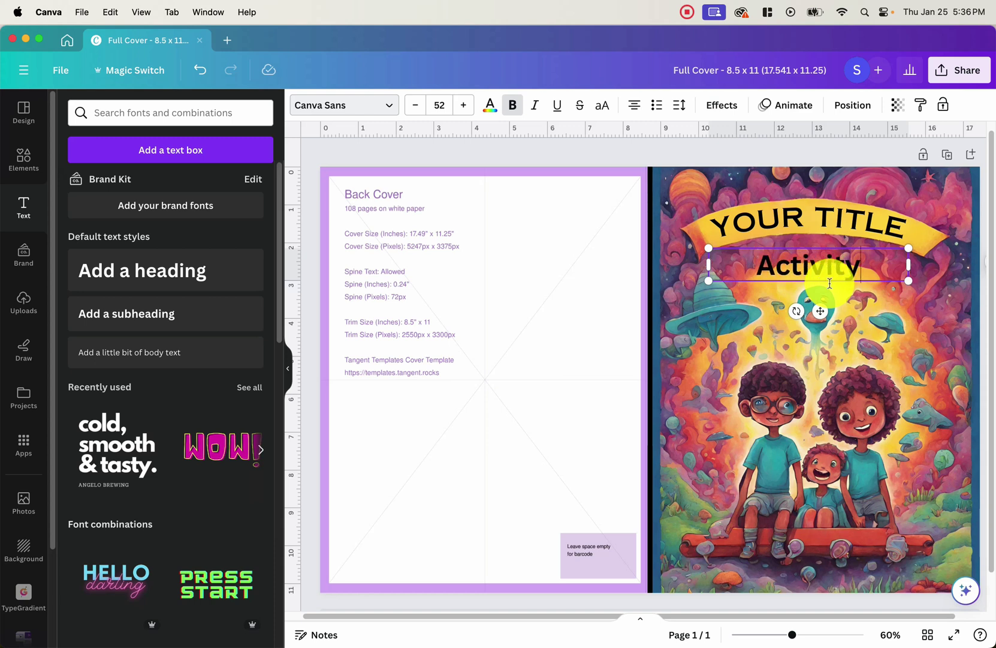
type(" Book For Kids")
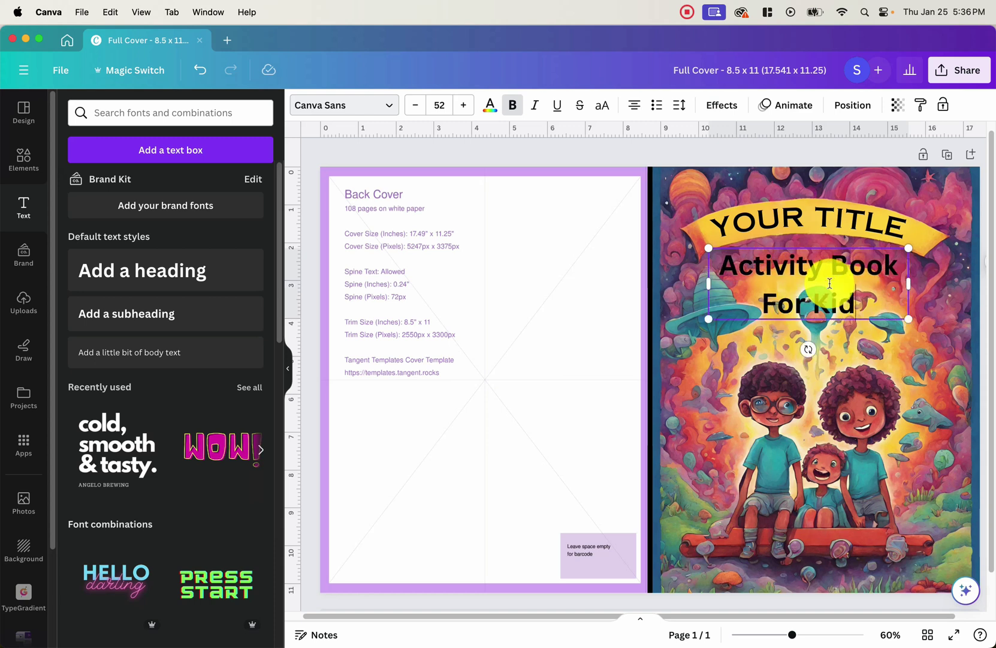
left_click(416, 106)
left_click(415, 105)
left_click(415, 105)
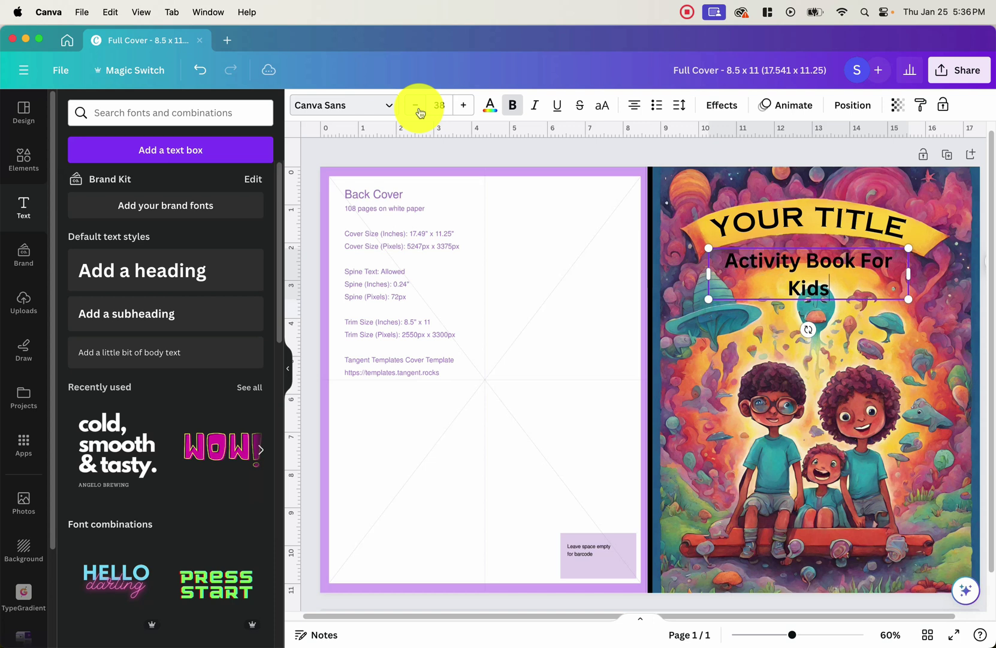
left_click(416, 106)
left_click(416, 105)
left_click(415, 106)
left_click(416, 106)
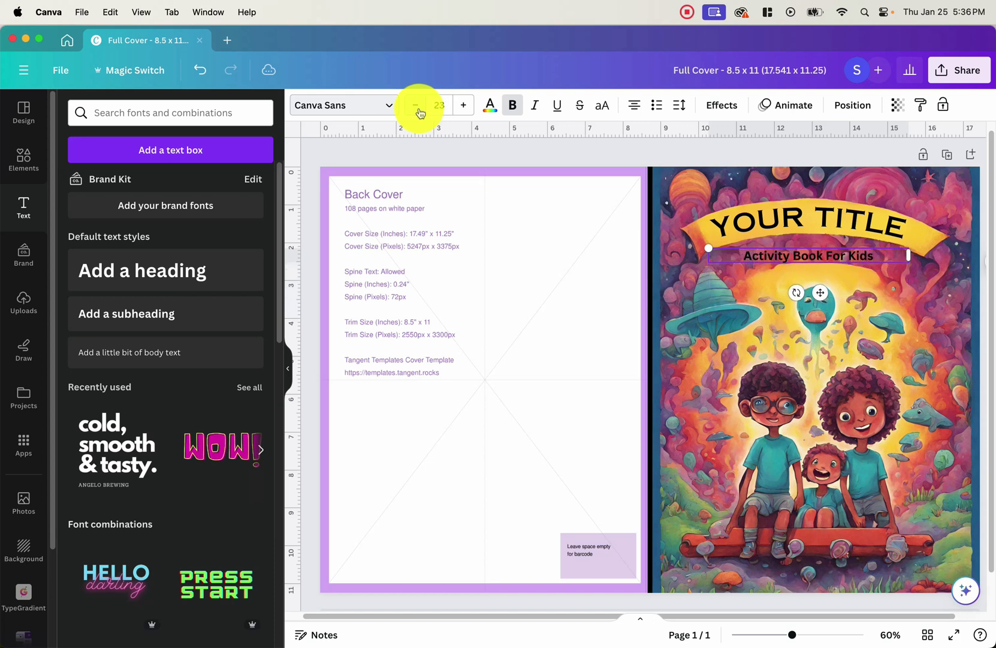
left_click_drag(819, 292, 825, 312)
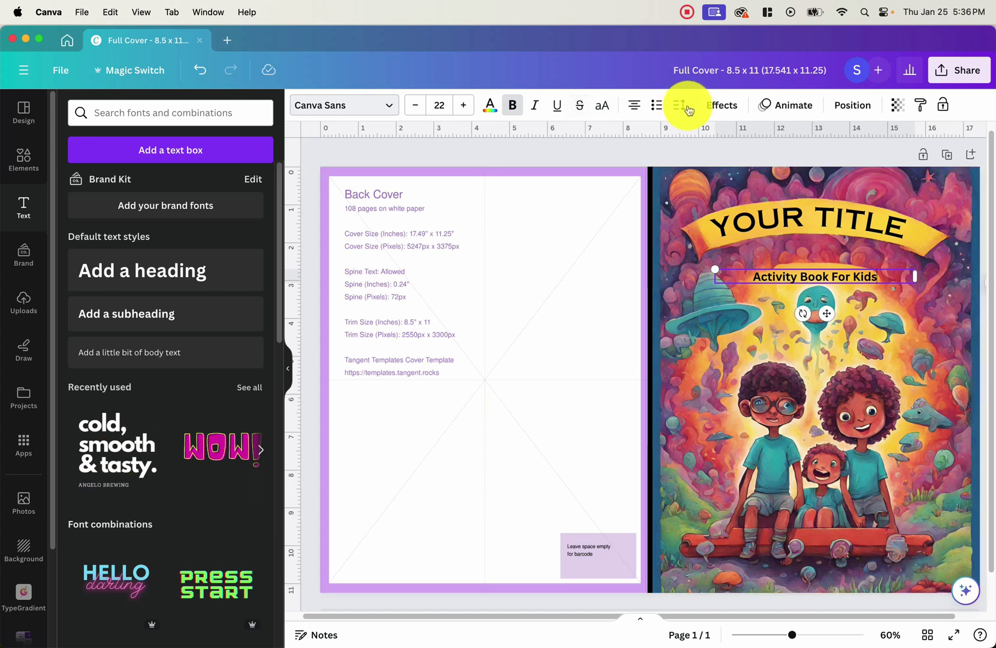
Step: Curve the subtitle to 13, remove bold, shrink it to 19, and nudge it up
left_click(722, 105)
left_click(153, 571)
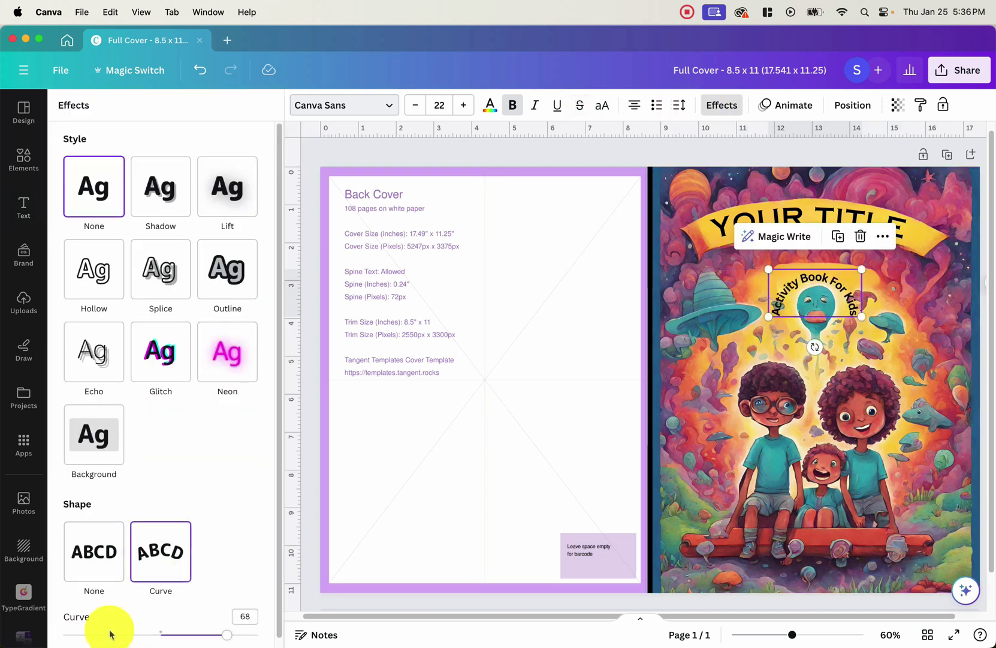
left_click_drag(196, 636, 173, 639)
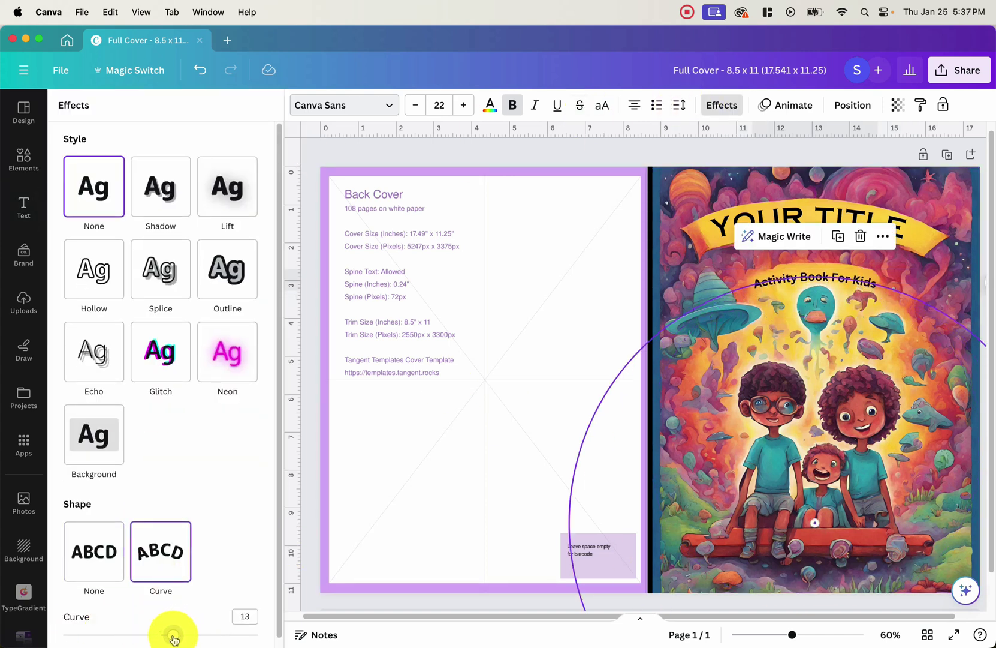
left_click(510, 105)
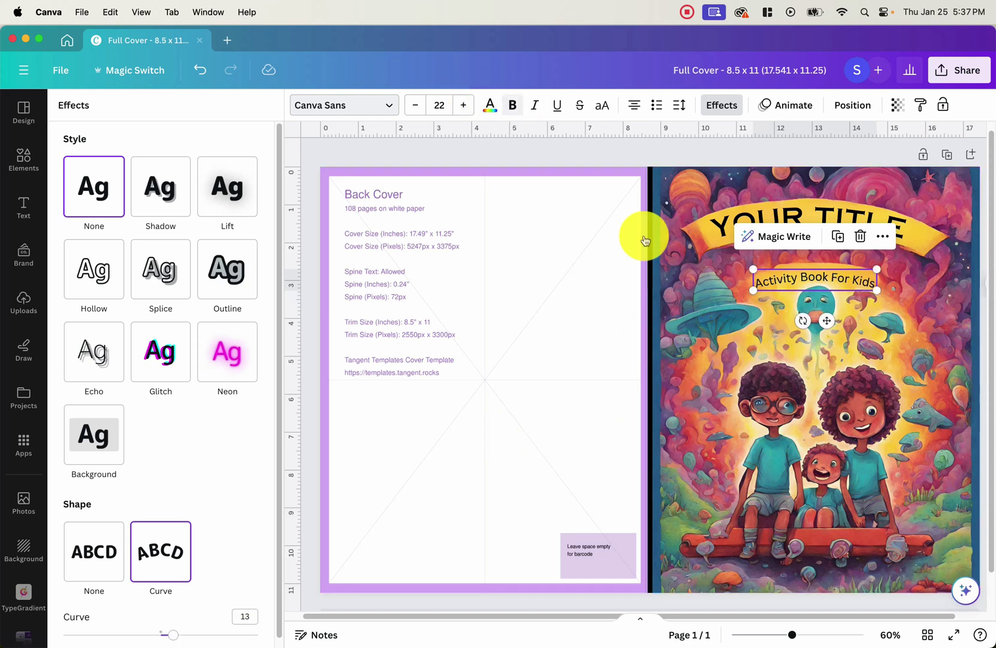
left_click(414, 105)
left_click(415, 105)
left_click(415, 105)
left_click_drag(828, 319, 828, 317)
left_click(886, 367)
key("Escape")
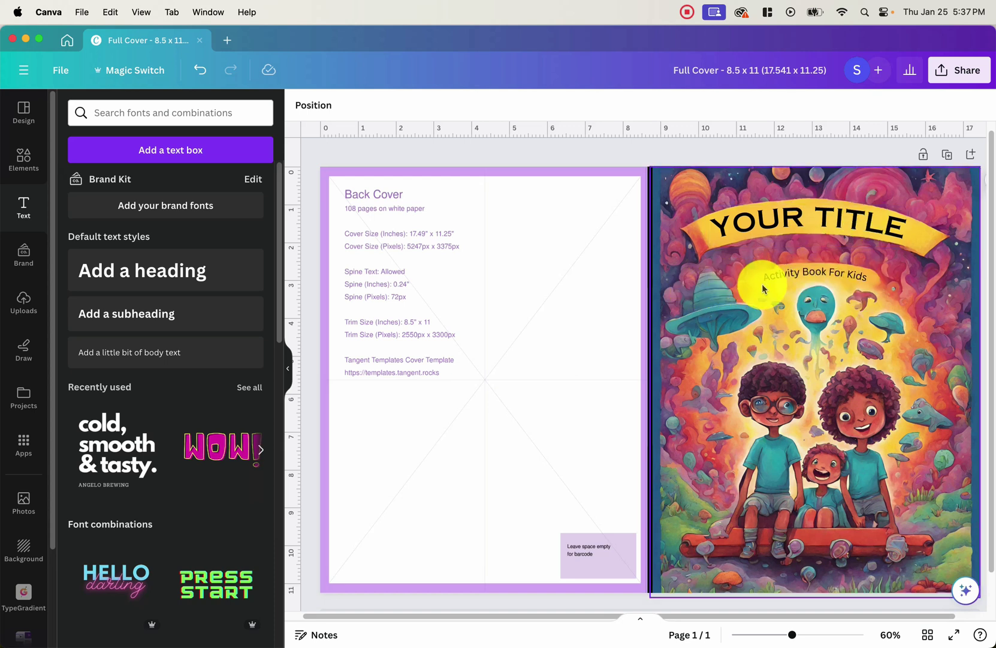
Step: Colour the back cover background with dark blue sampled by eyedropper from the cover art
left_click(527, 236)
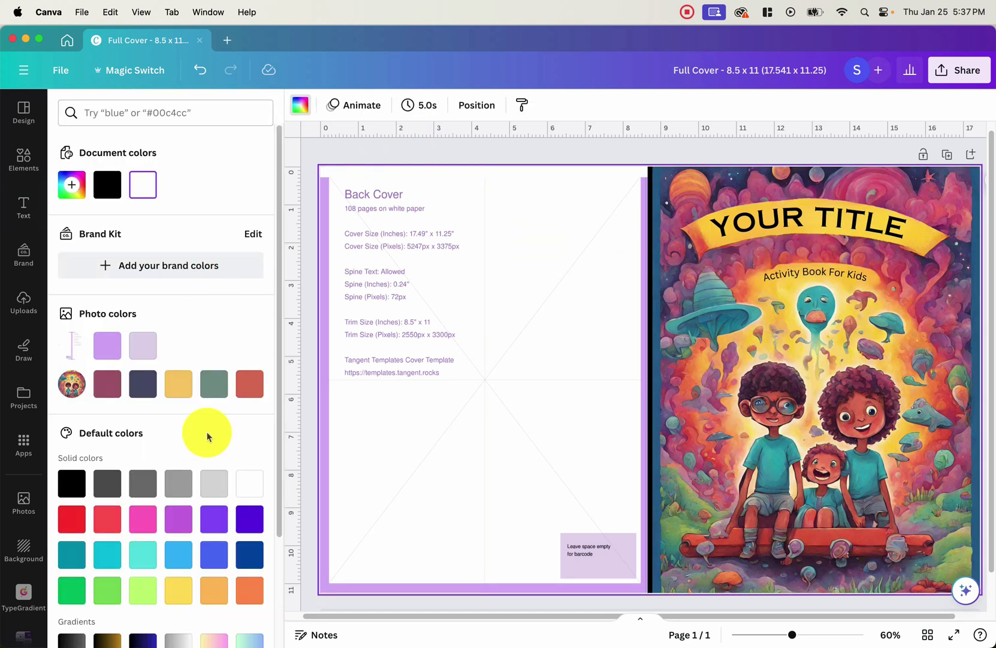
left_click(72, 185)
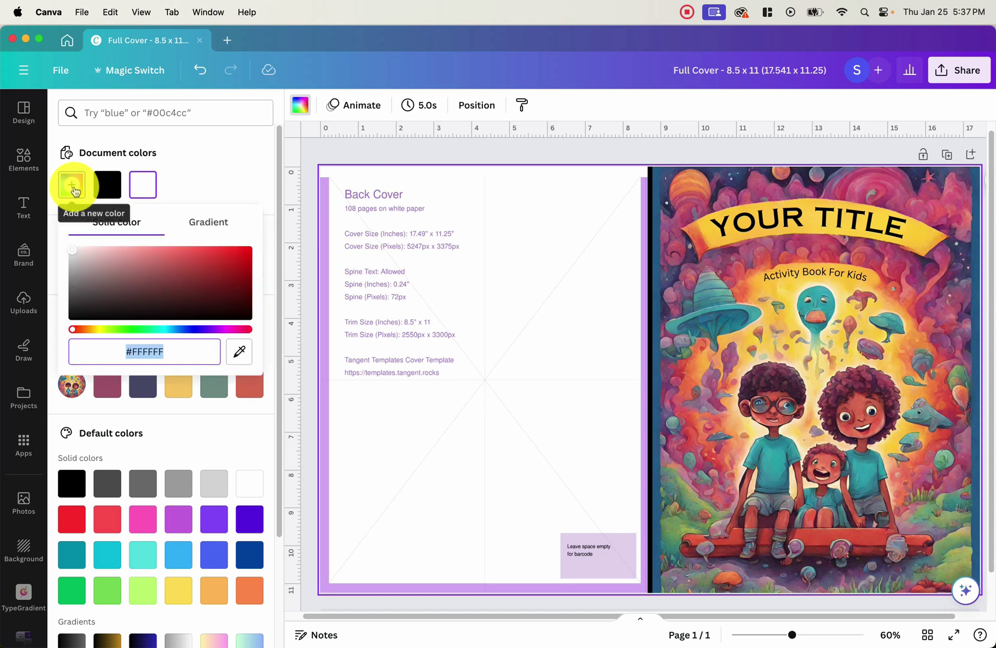
left_click(187, 328)
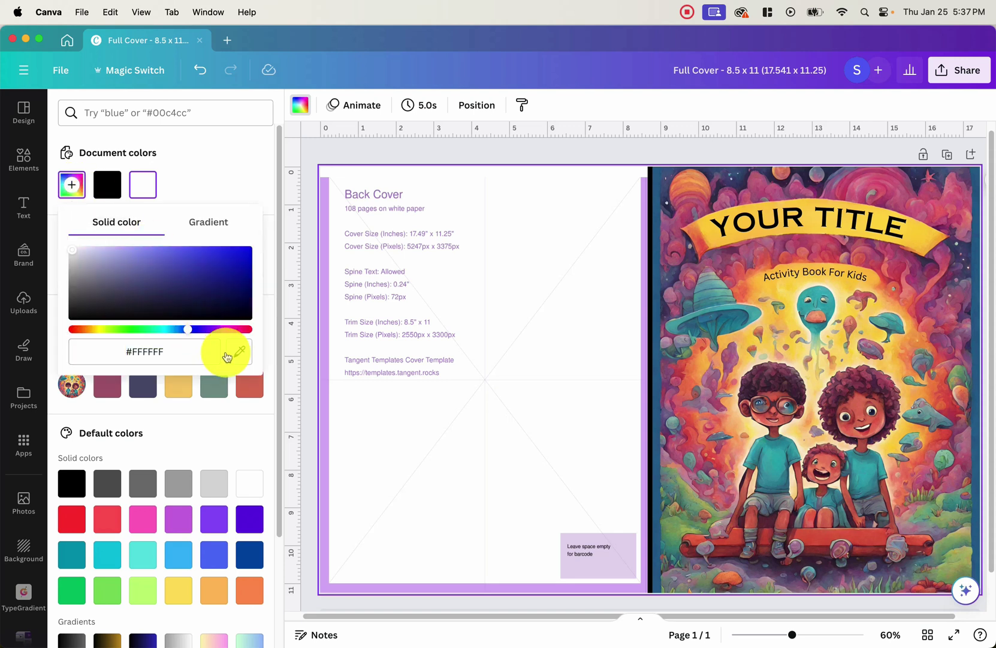
left_click(238, 358)
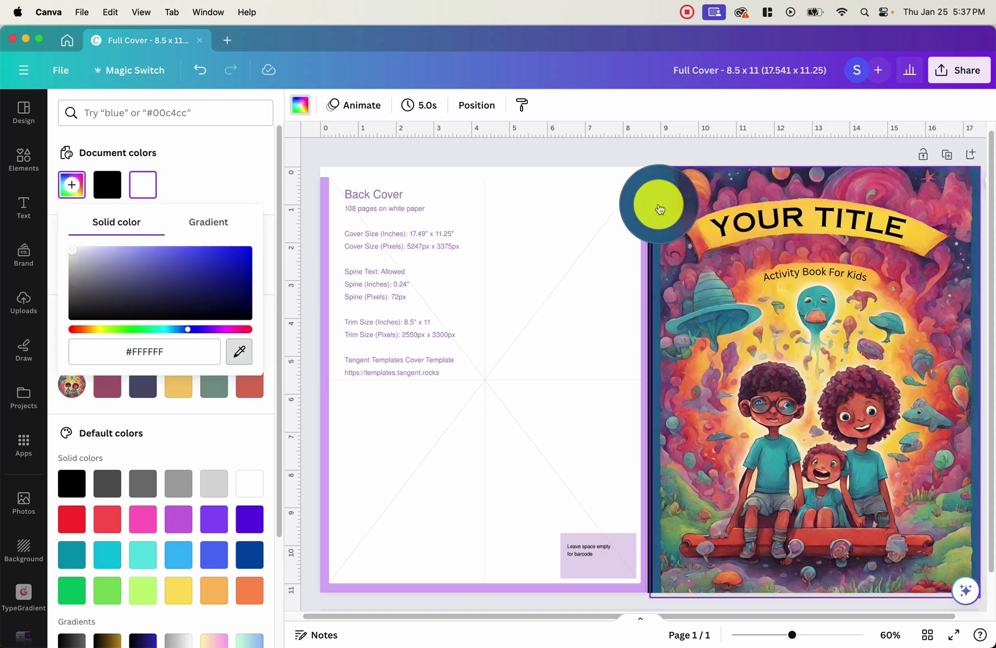
left_click(658, 206)
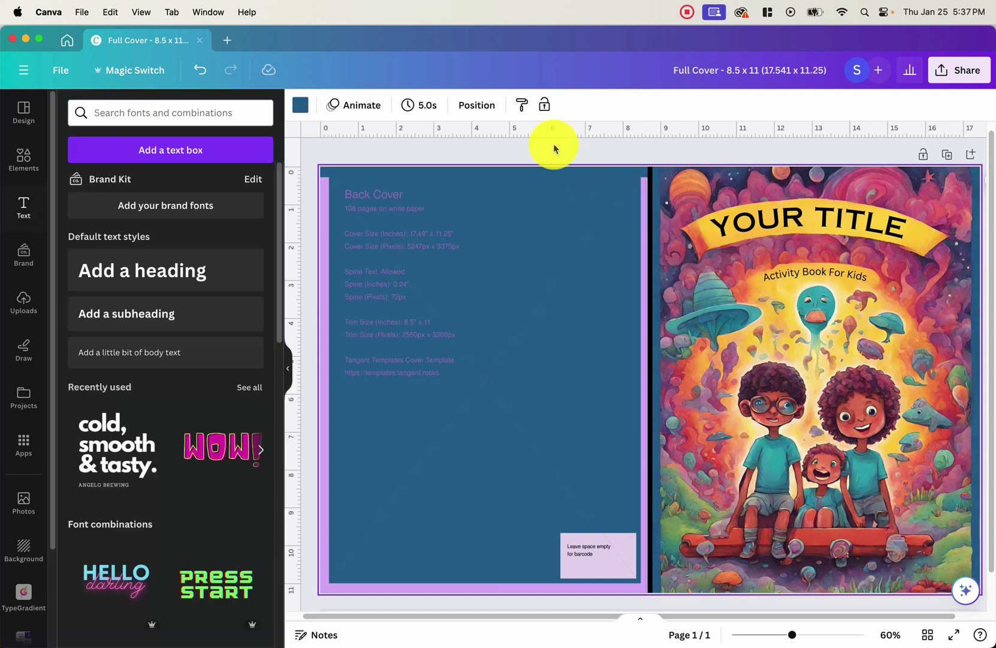
left_click(573, 239)
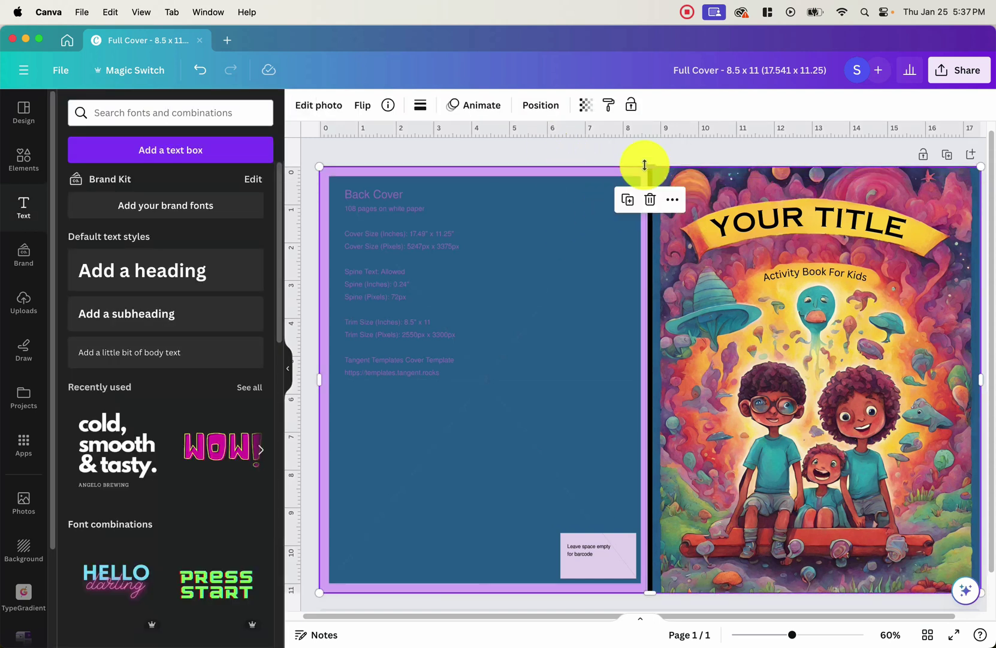
left_click(632, 142)
left_click_drag(632, 141, 719, 314)
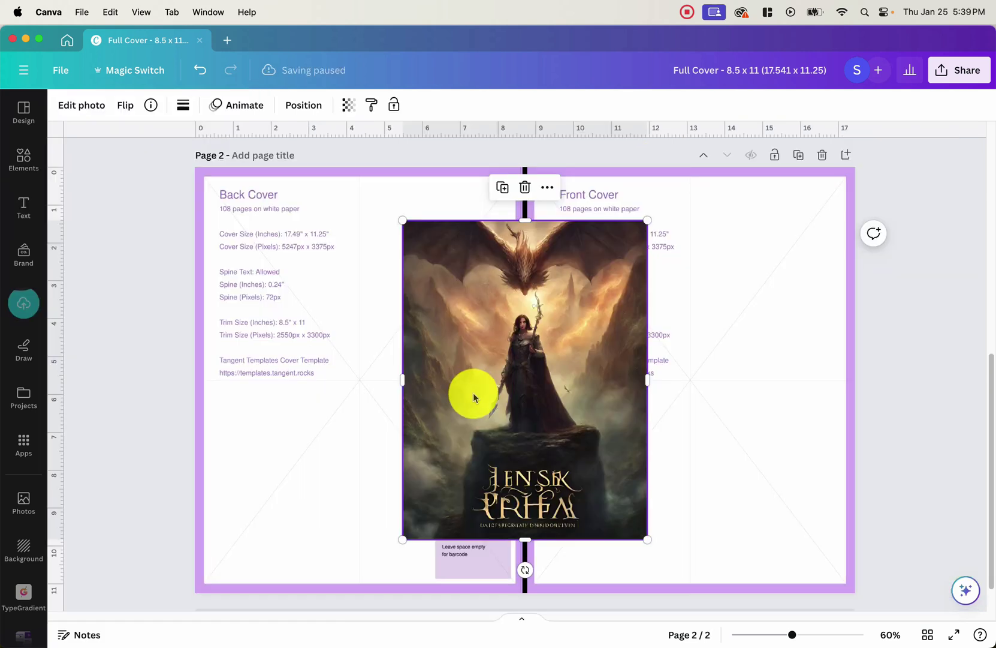
Step: Place the dragon image on page 2's front cover and enlarge it to fill
left_click_drag(473, 392, 674, 354)
left_click_drag(611, 486, 525, 594)
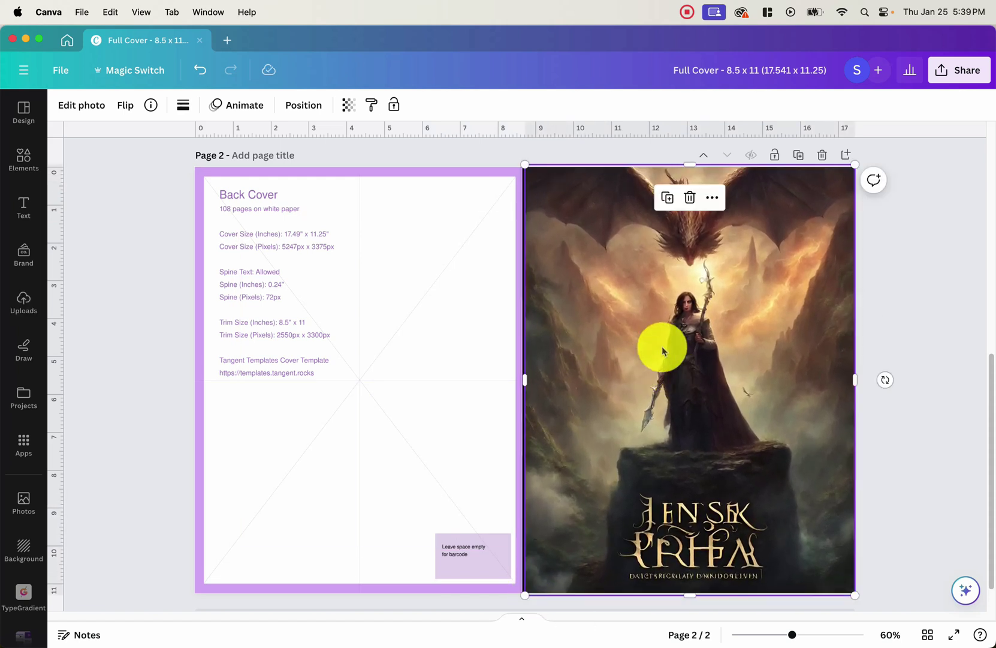
left_click(72, 111)
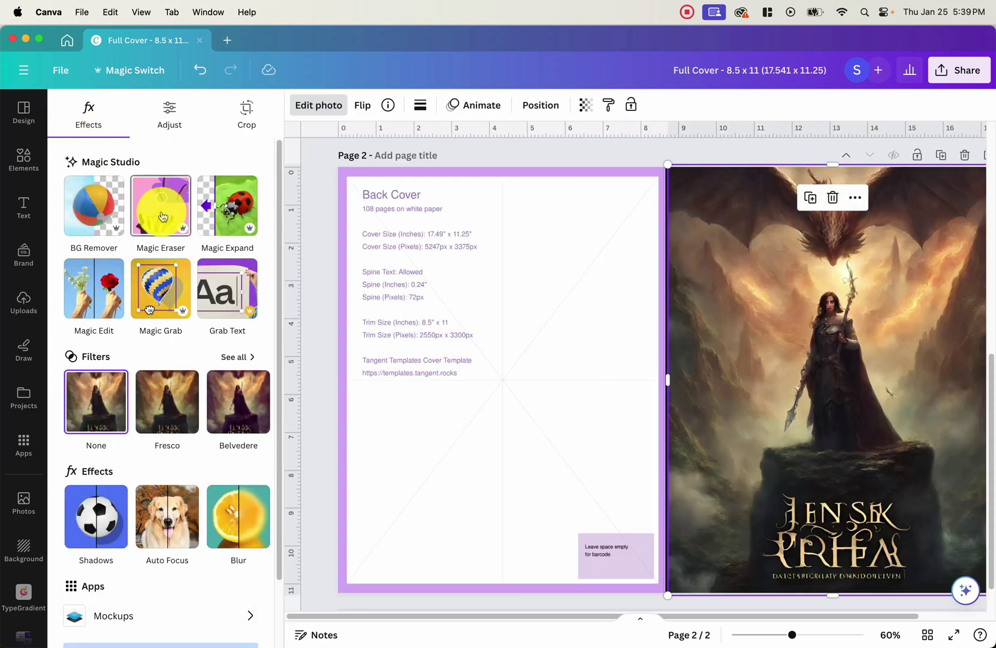
Step: Erase the garbled JENSEK title lettering from the dragon cover with Magic Eraser
left_click(162, 215)
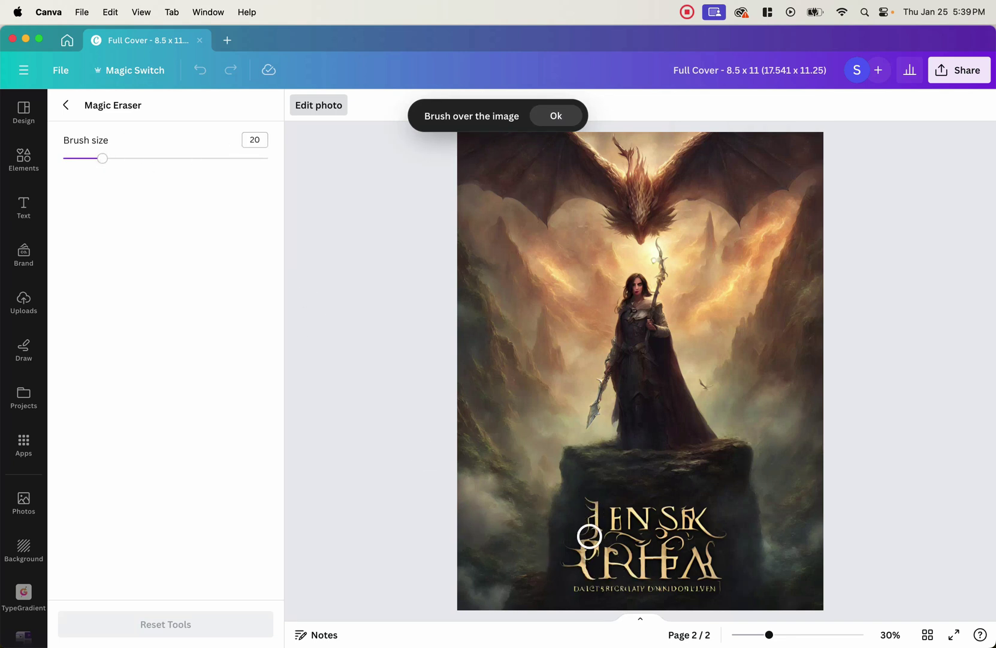
left_click_drag(590, 511, 697, 512)
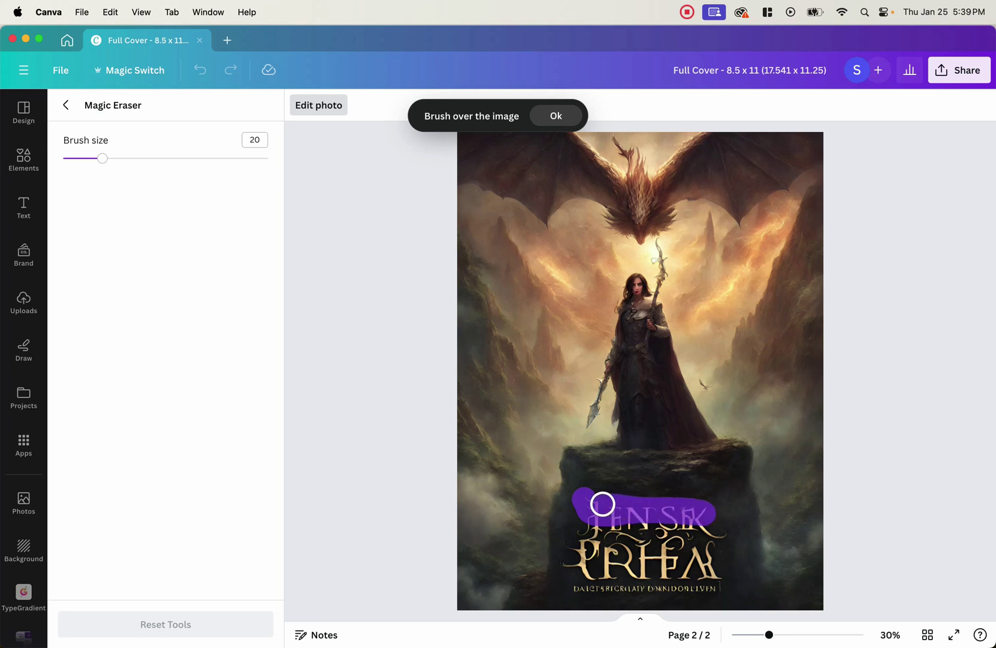
mouse_move(603, 503)
left_mouse_down()
mouse_move(623, 525)
mouse_move(723, 532)
mouse_move(587, 540)
mouse_move(617, 555)
mouse_move(715, 551)
mouse_move(585, 556)
mouse_move(605, 570)
mouse_move(725, 572)
mouse_move(597, 576)
left_mouse_up()
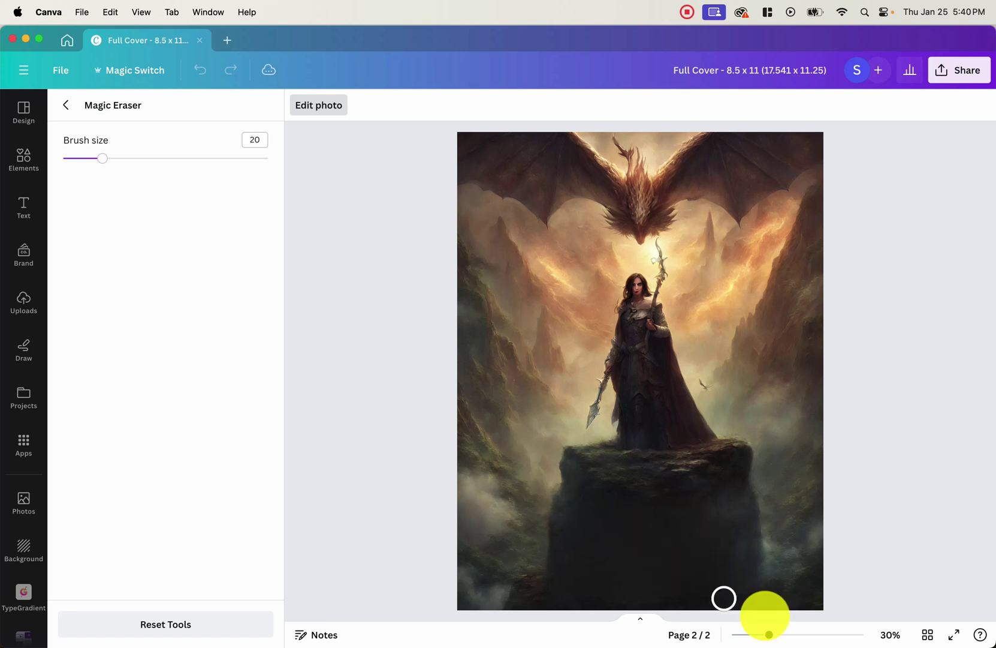
left_click_drag(773, 640, 801, 634)
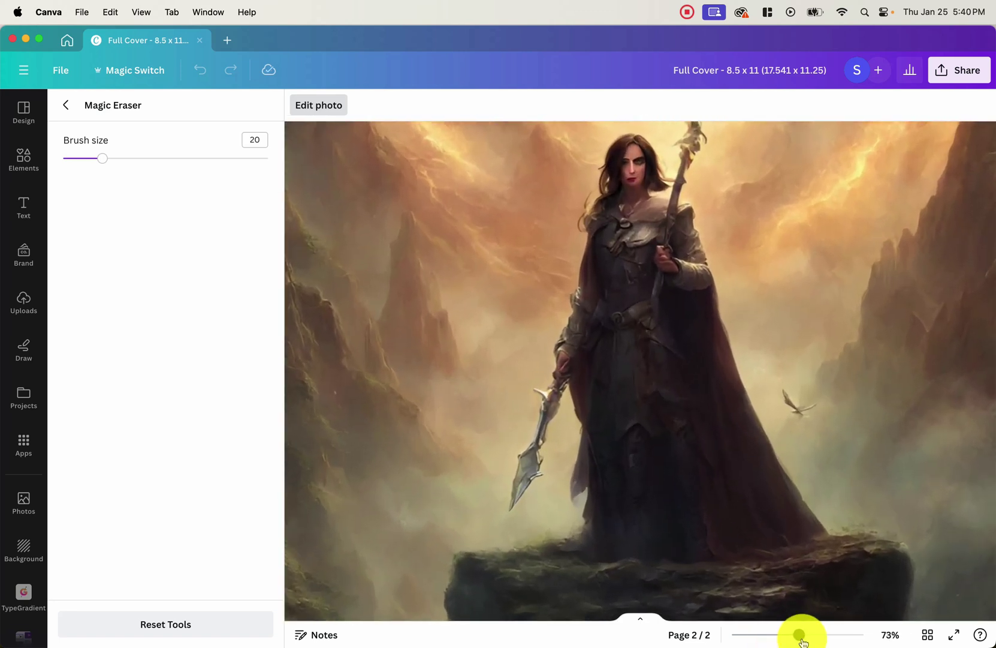
scroll(791, 572, "down", 5)
scroll(791, 570, "up", 5)
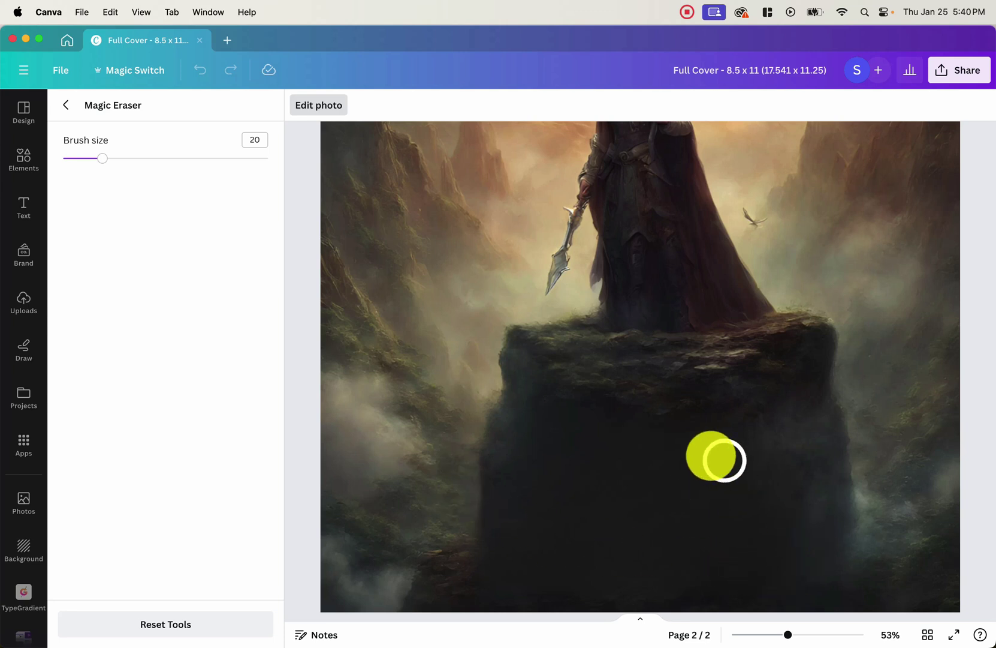
left_click_drag(788, 634, 768, 636)
left_click(66, 104)
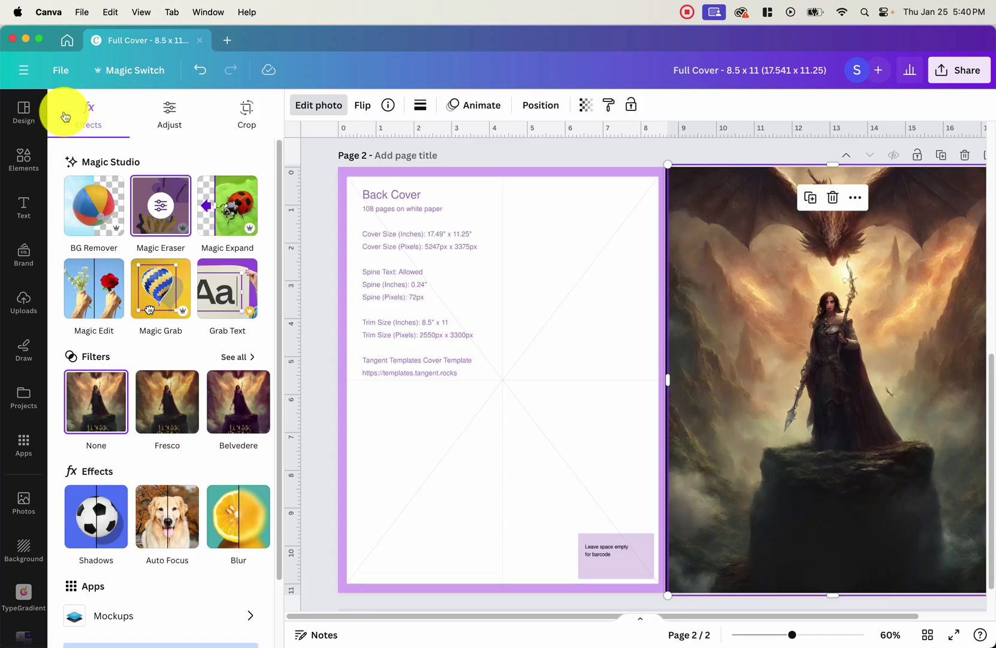
Step: Add the 'Xocolat Atelier' title combination to the dragon cover page
left_click(21, 207)
scroll(204, 486, "down", 15)
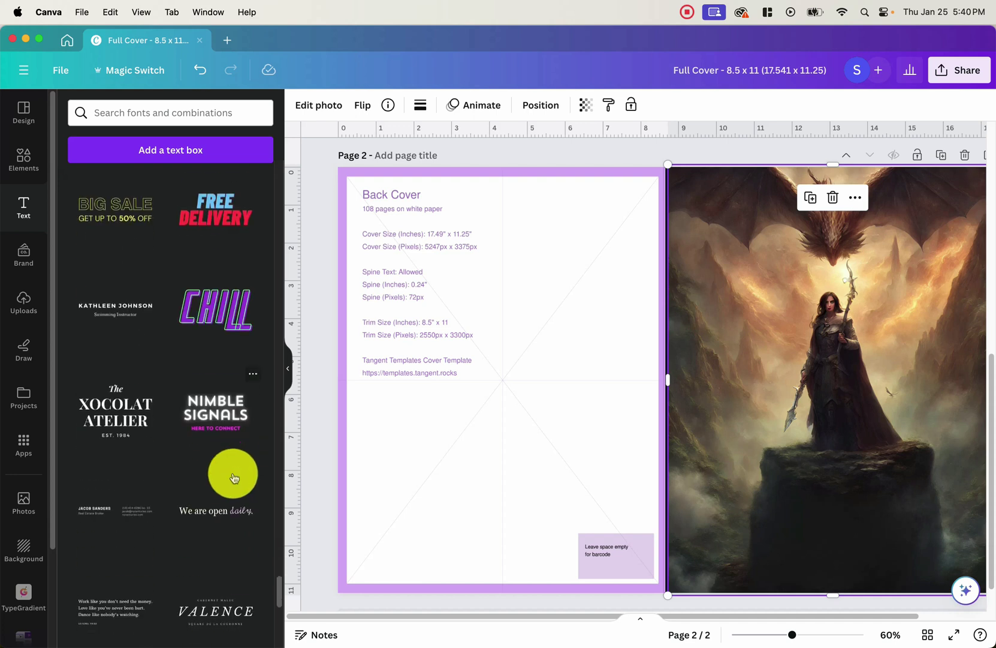
scroll(233, 474, "down", 2)
left_click(137, 372)
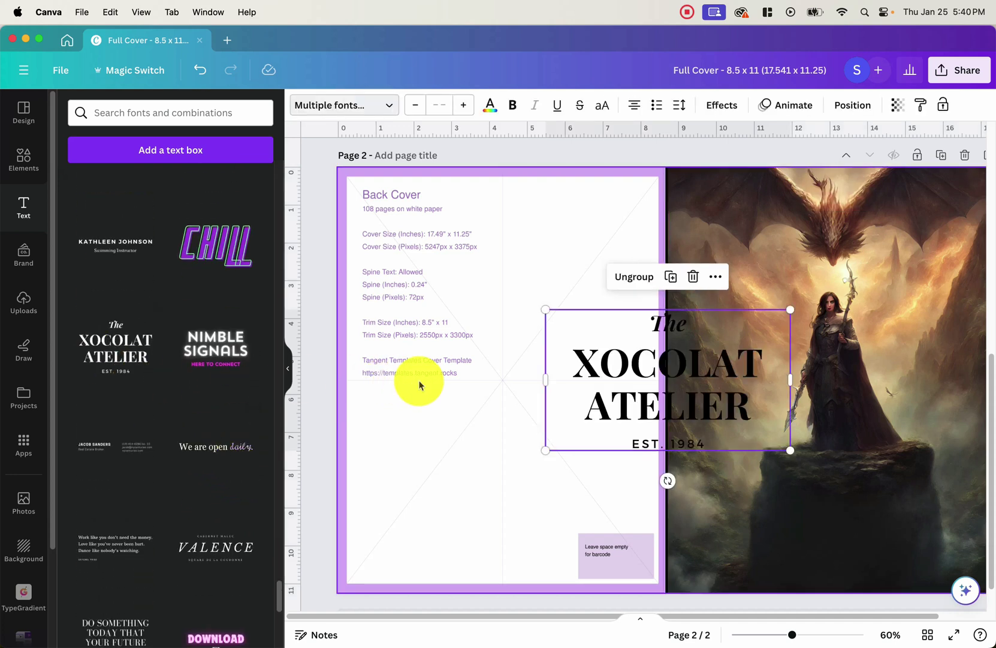
Step: Delete the 'EST. 1984' line from the title group
left_click(730, 350)
left_click(679, 443)
key("Delete")
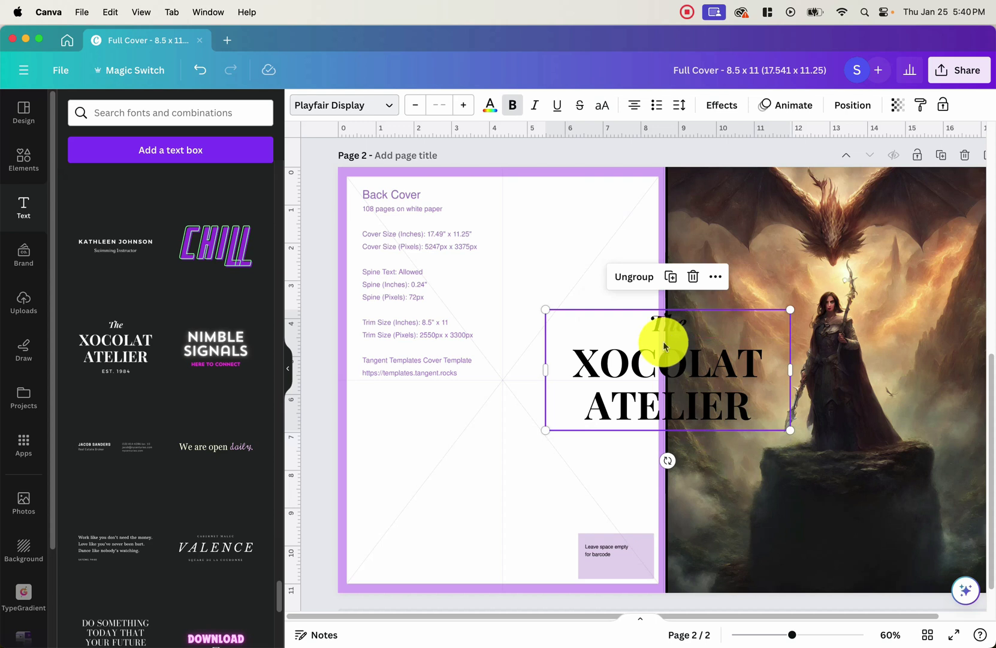
Step: Make the XOCOLAT ATELIER heading white from Document colors
left_click(666, 329)
left_click(657, 373)
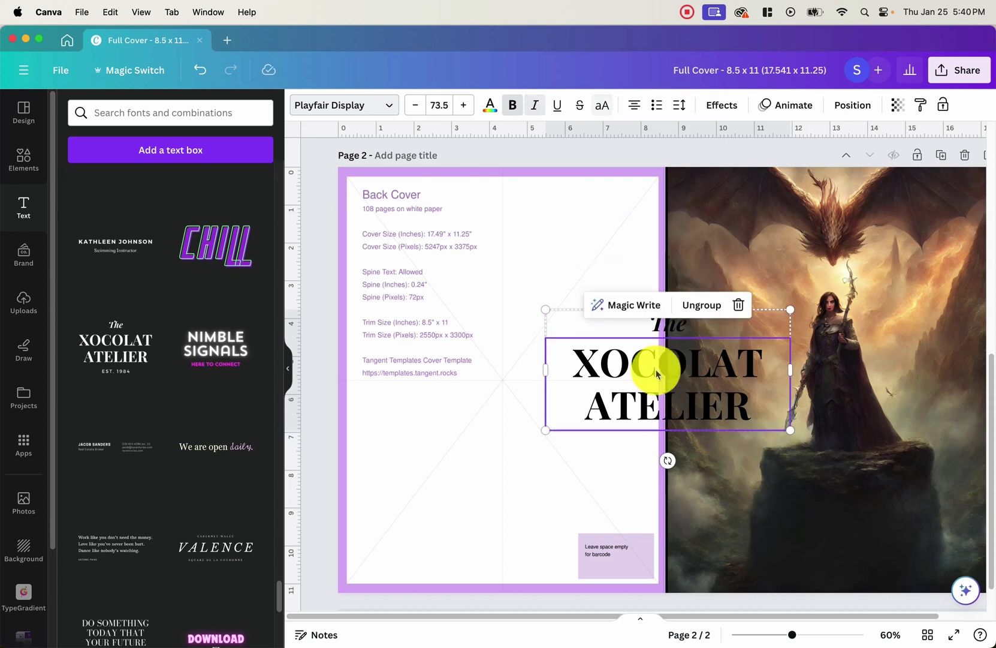
left_click(489, 107)
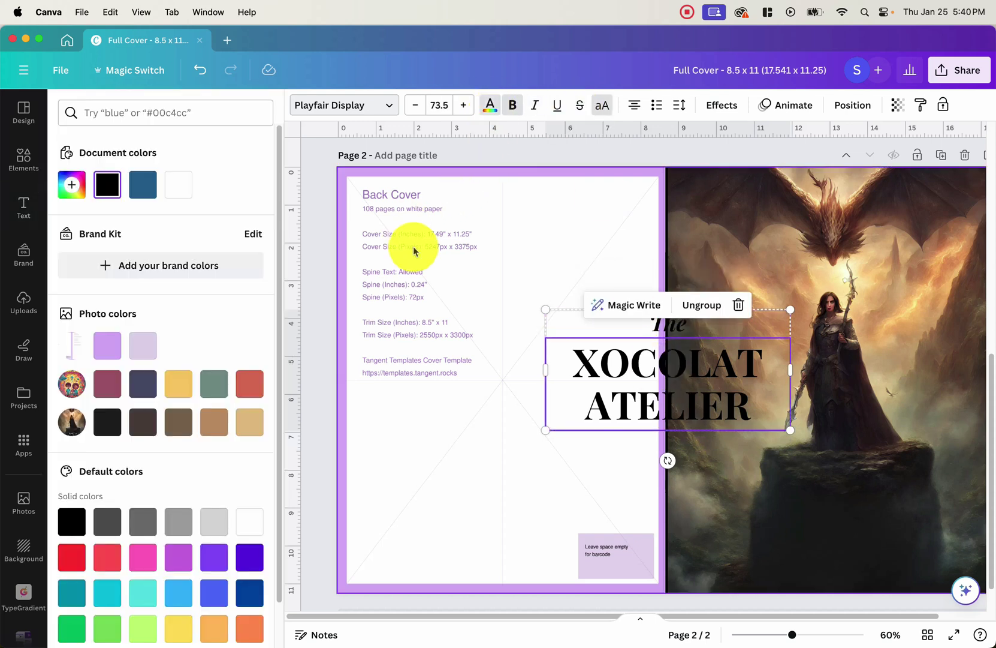
left_click(180, 184)
Step: Move the title to the lower front cover, make 'The' white, and shrink the group
left_click_drag(697, 378, 856, 507)
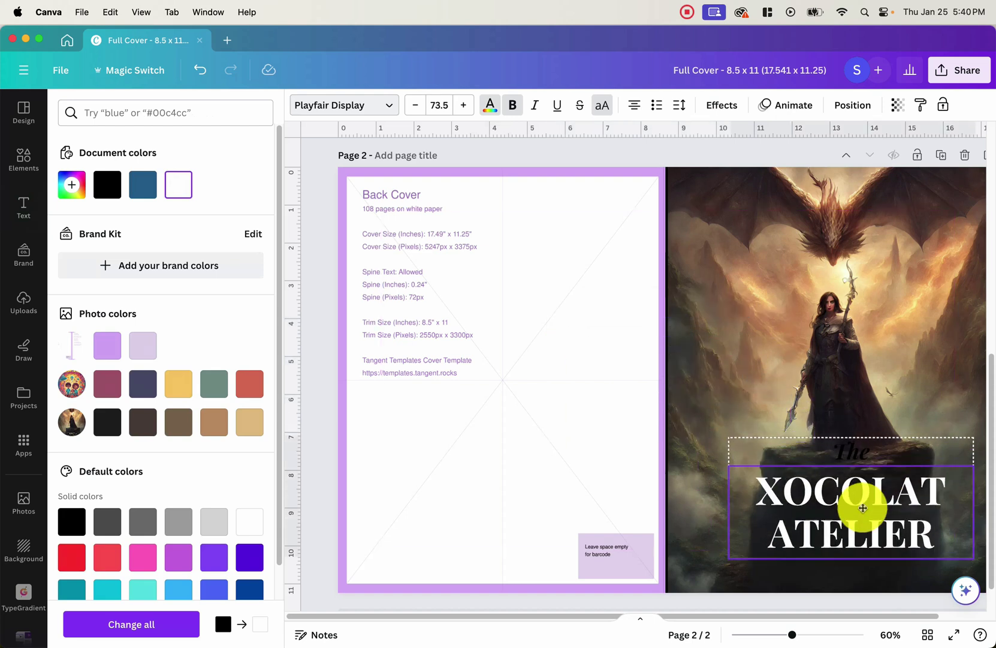
left_click(802, 449)
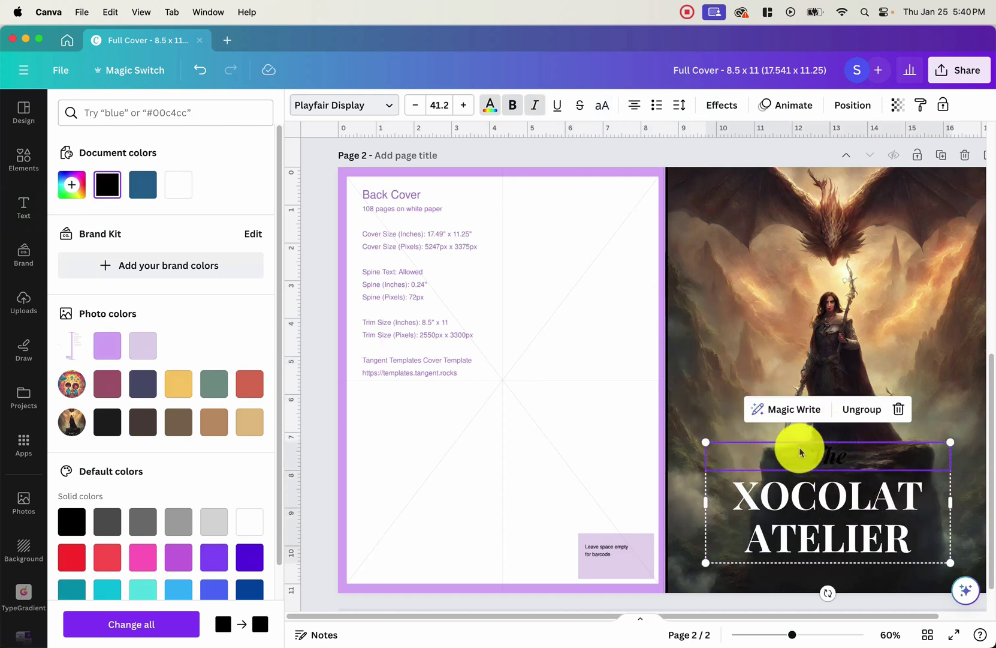
left_click(178, 184)
left_click_drag(706, 442, 787, 534)
mouse_move(857, 527)
left_mouse_down()
mouse_move(837, 535)
mouse_move(849, 525)
mouse_move(840, 521)
left_mouse_up()
left_click(721, 521)
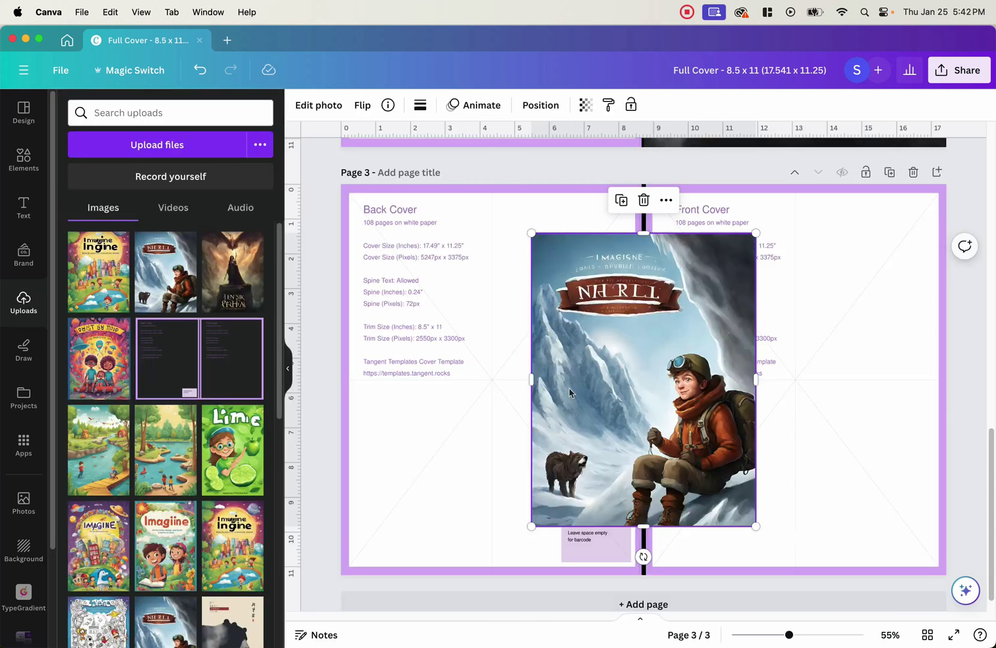
Step: Move the snowy mountain image onto the right half and enlarge it to fill the front cover
left_click_drag(569, 362, 764, 312)
left_click_drag(722, 477, 644, 579)
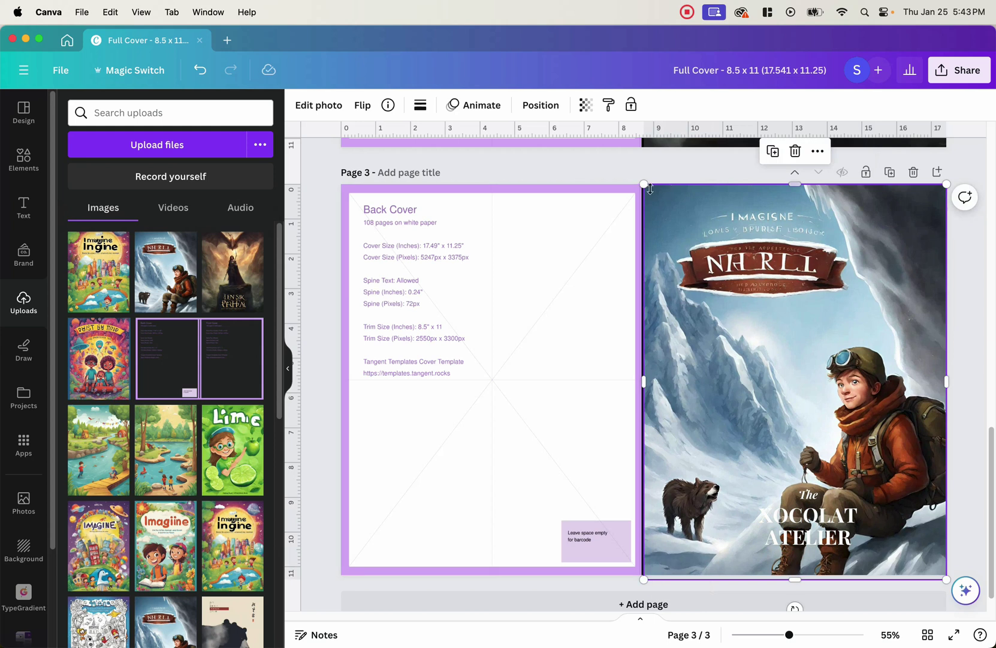
left_click_drag(644, 181, 642, 179)
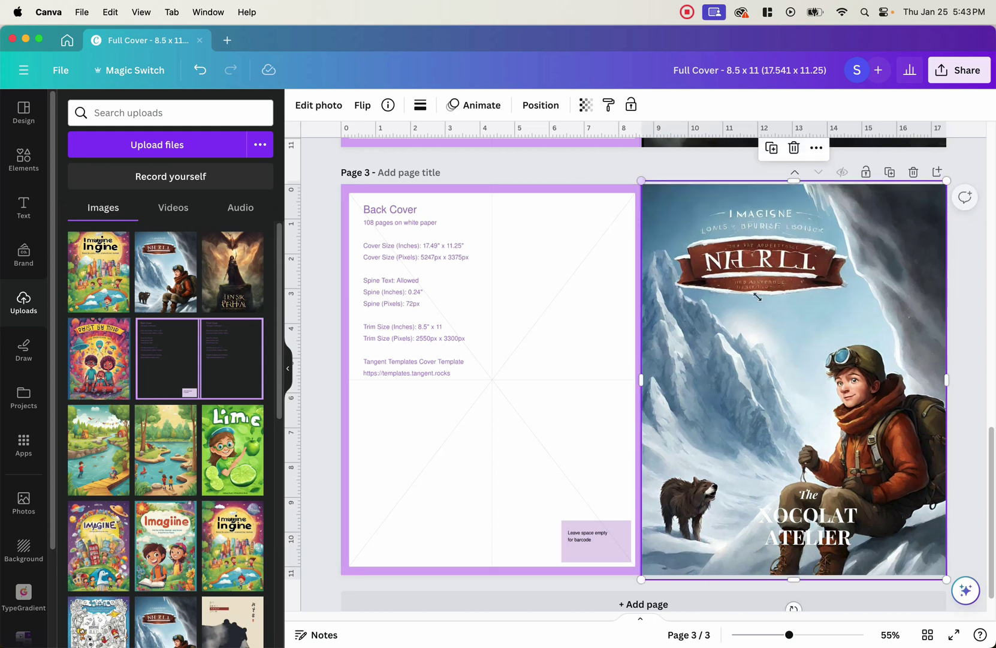
Step: Use Magic Eraser to wipe the small garbled text above the red banner
left_click(319, 106)
left_click(176, 207)
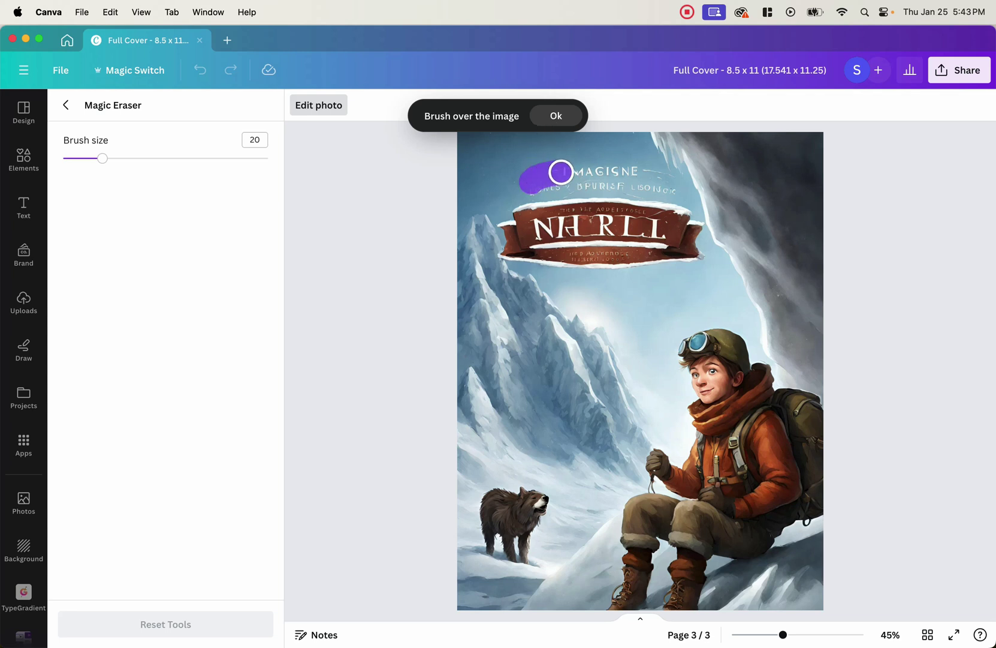
left_click_drag(647, 177, 661, 179)
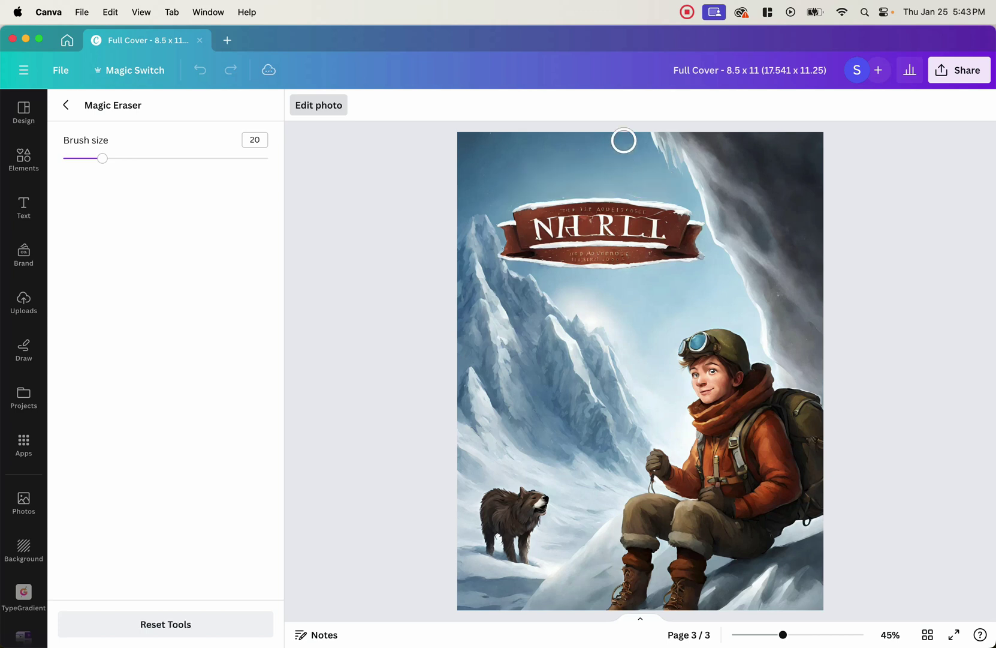
Step: Zoom in and erase the banner's garbled lettering, with brush size lowered to 7 for fine edges
scroll(583, 230, "up", 5)
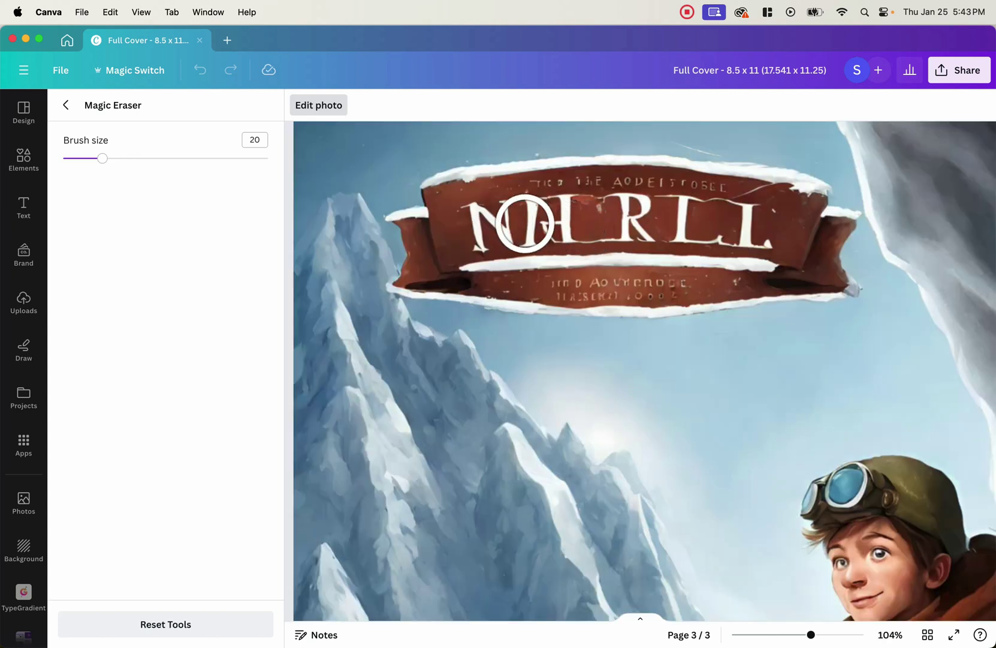
mouse_move(477, 222)
left_mouse_down()
mouse_move(545, 200)
mouse_move(690, 191)
mouse_move(766, 220)
mouse_move(563, 218)
mouse_move(476, 229)
mouse_move(494, 214)
mouse_move(560, 204)
mouse_move(695, 207)
left_mouse_up()
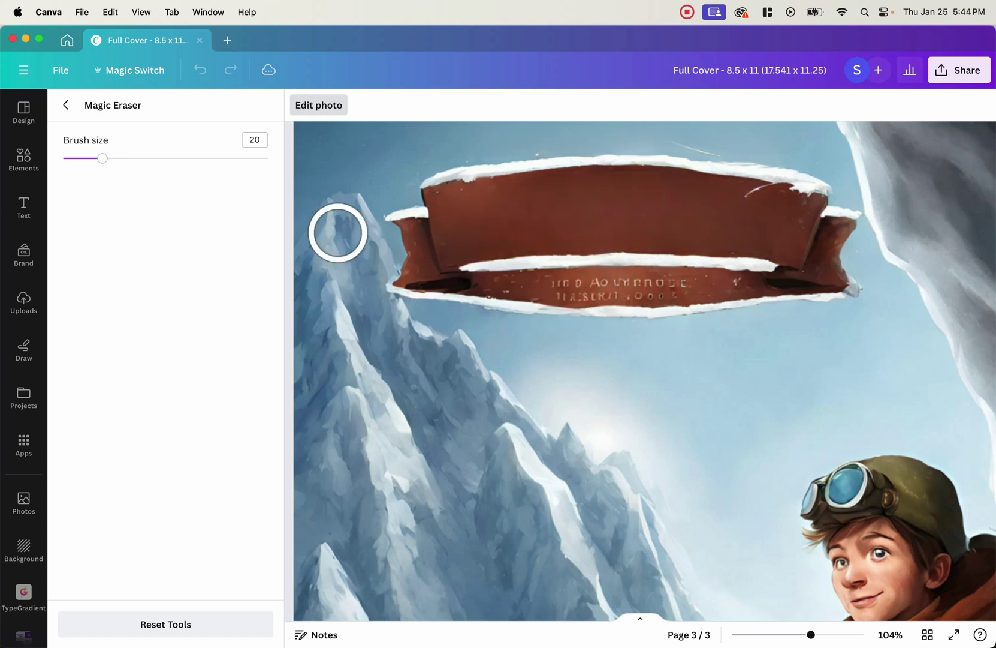
left_click_drag(103, 158, 76, 163)
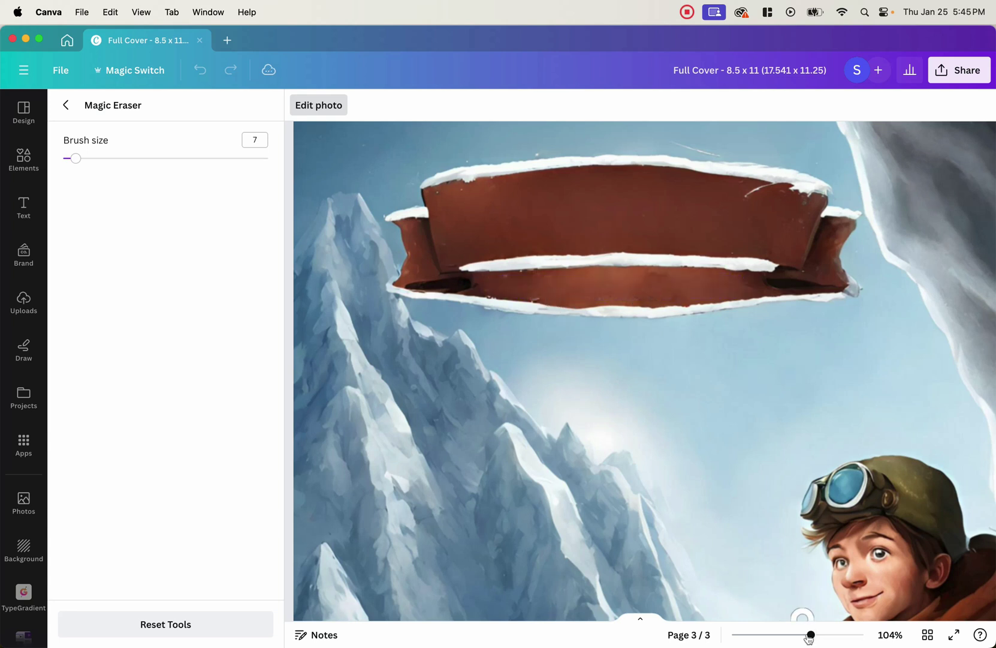
left_click_drag(809, 637, 780, 634)
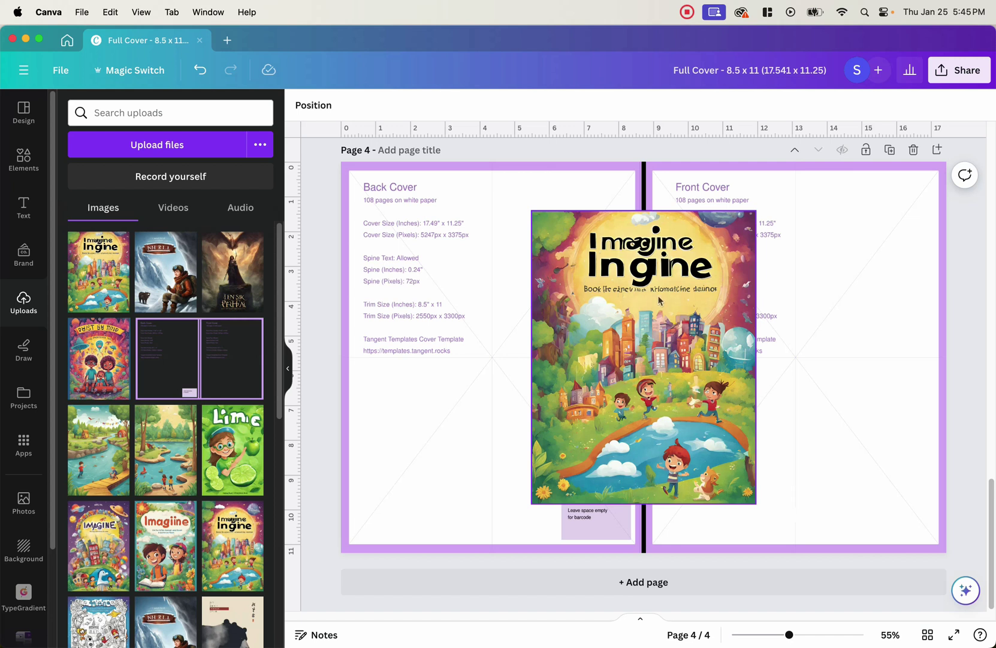
Step: Place the Imagine Ingine image on page 4's right half, enlarge it, and start Magic Eraser
left_click(619, 271)
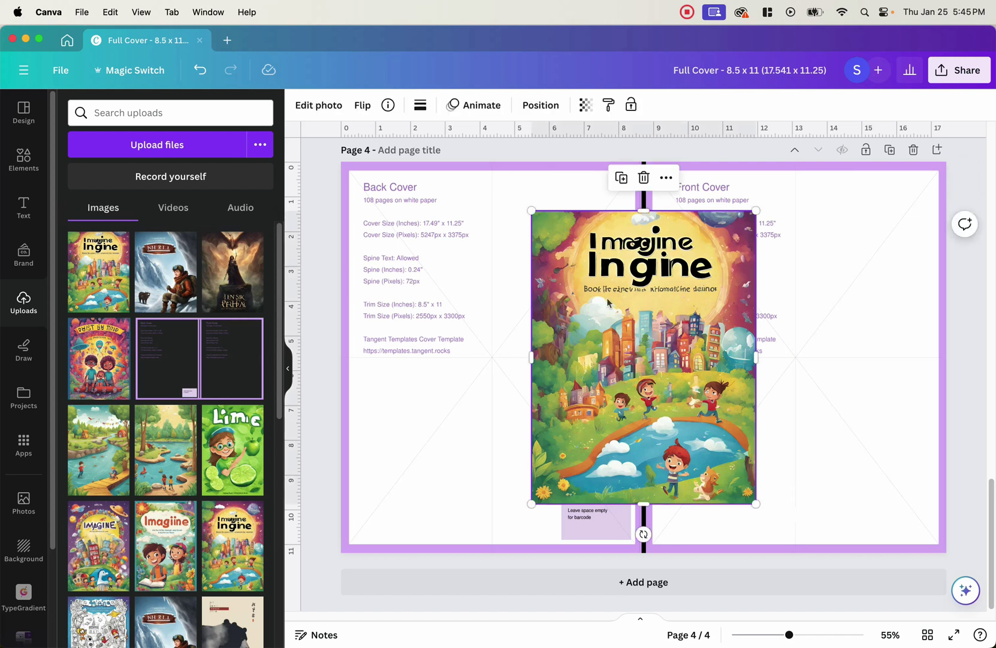
left_click_drag(619, 271, 811, 222)
left_click_drag(714, 460, 633, 551)
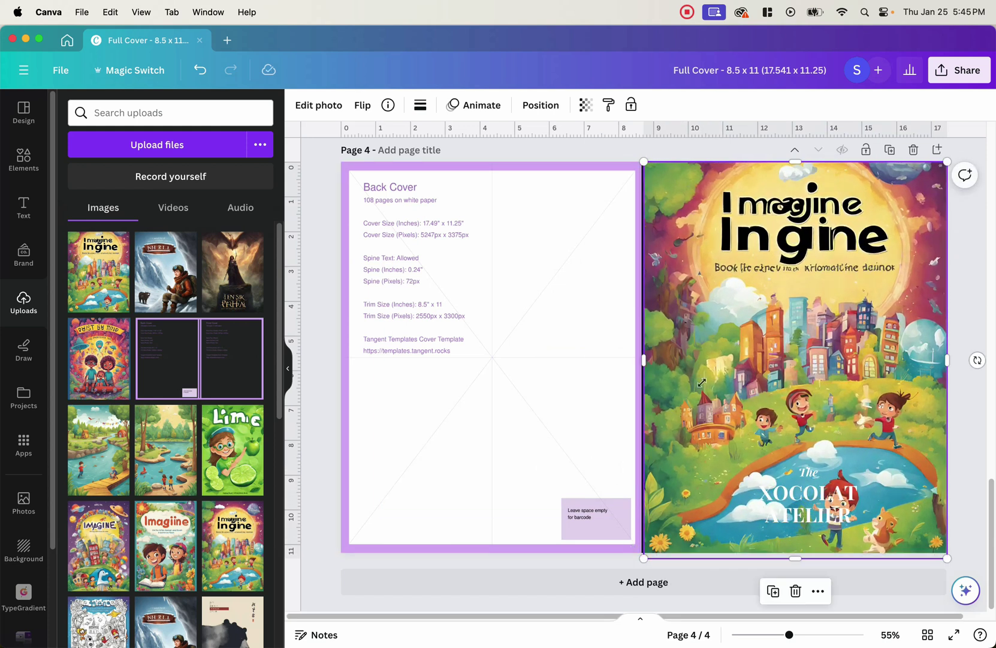
left_click(318, 106)
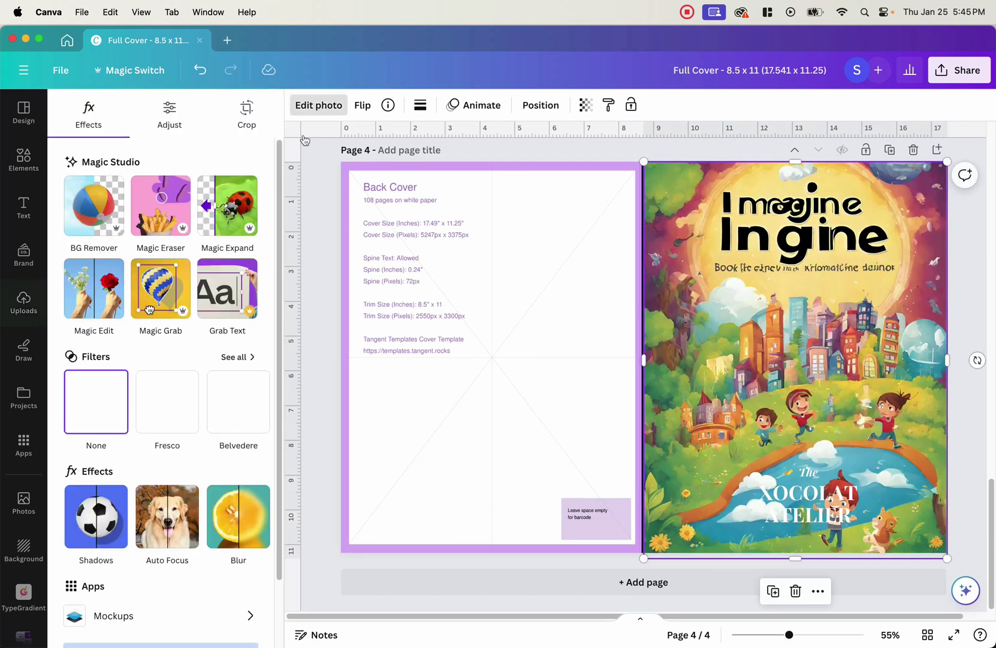
left_click(164, 212)
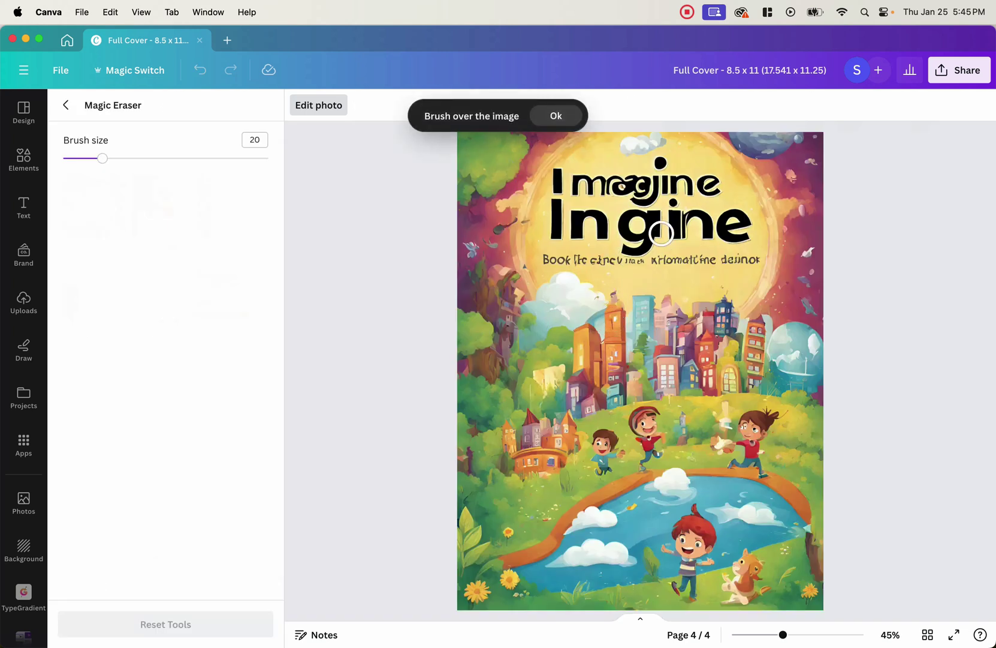
Step: Zoom in and brush away the garbled Imagine Ingine title and subtitle, leaving an empty yellow sun
scroll(661, 233, "up", 5)
scroll(653, 151, "down", 5)
scroll(650, 168, "up", 5)
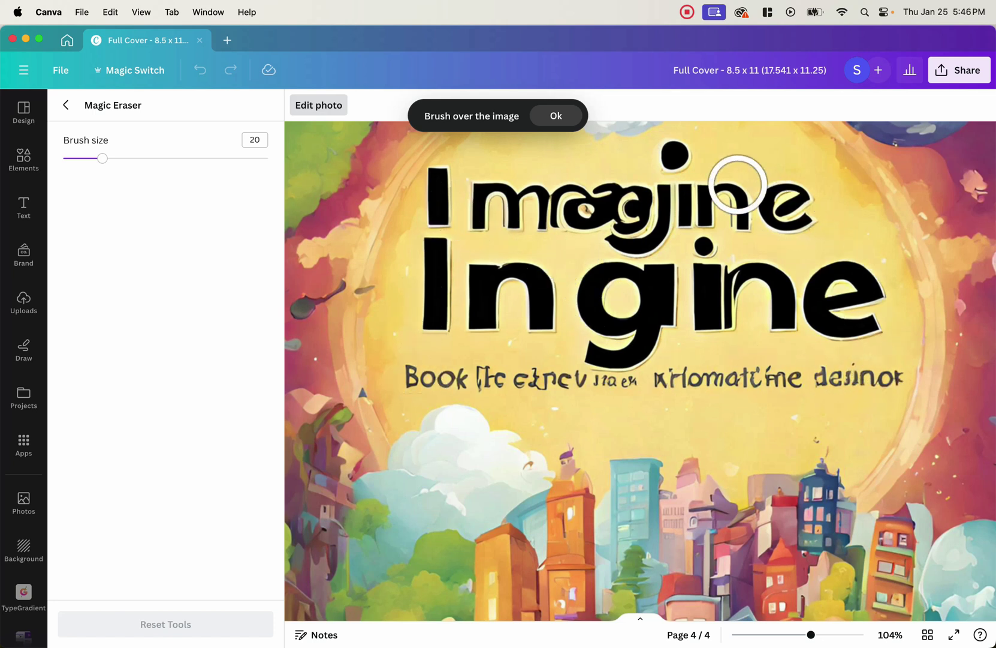
mouse_move(696, 153)
left_mouse_down()
mouse_move(678, 175)
mouse_move(449, 181)
mouse_move(444, 204)
mouse_move(769, 191)
mouse_move(795, 210)
mouse_move(782, 225)
mouse_move(864, 269)
mouse_move(883, 375)
mouse_move(869, 393)
mouse_move(843, 407)
mouse_move(822, 401)
mouse_move(838, 375)
mouse_move(826, 322)
mouse_move(819, 352)
mouse_move(803, 266)
mouse_move(698, 221)
mouse_move(452, 228)
mouse_move(435, 253)
mouse_move(419, 358)
mouse_move(761, 375)
mouse_move(799, 385)
mouse_move(792, 405)
mouse_move(545, 400)
mouse_move(560, 376)
mouse_move(841, 343)
mouse_move(473, 339)
mouse_move(767, 321)
mouse_move(507, 308)
mouse_move(776, 298)
mouse_move(700, 271)
mouse_move(527, 264)
mouse_move(462, 280)
mouse_move(636, 277)
mouse_move(703, 307)
mouse_move(845, 263)
mouse_move(790, 203)
mouse_move(703, 149)
mouse_move(686, 165)
mouse_move(574, 165)
mouse_move(498, 187)
mouse_move(441, 240)
mouse_move(530, 314)
mouse_move(744, 352)
left_mouse_up()
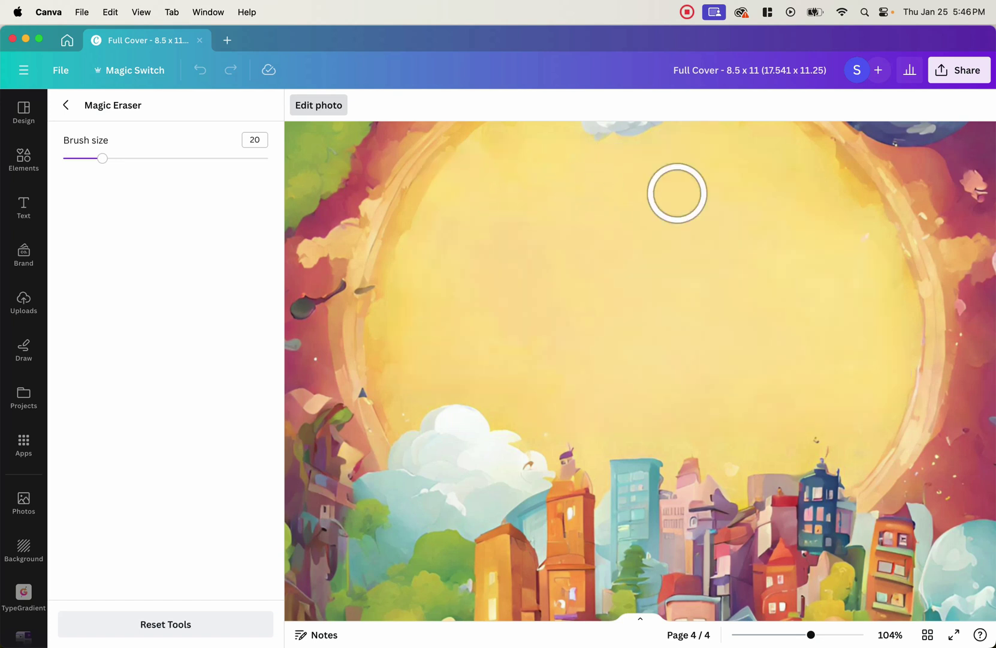
Step: Add the 'Reserve a Room Today' text combination, scale it down, and centre it at the cover's top
left_click(65, 107)
left_click(23, 206)
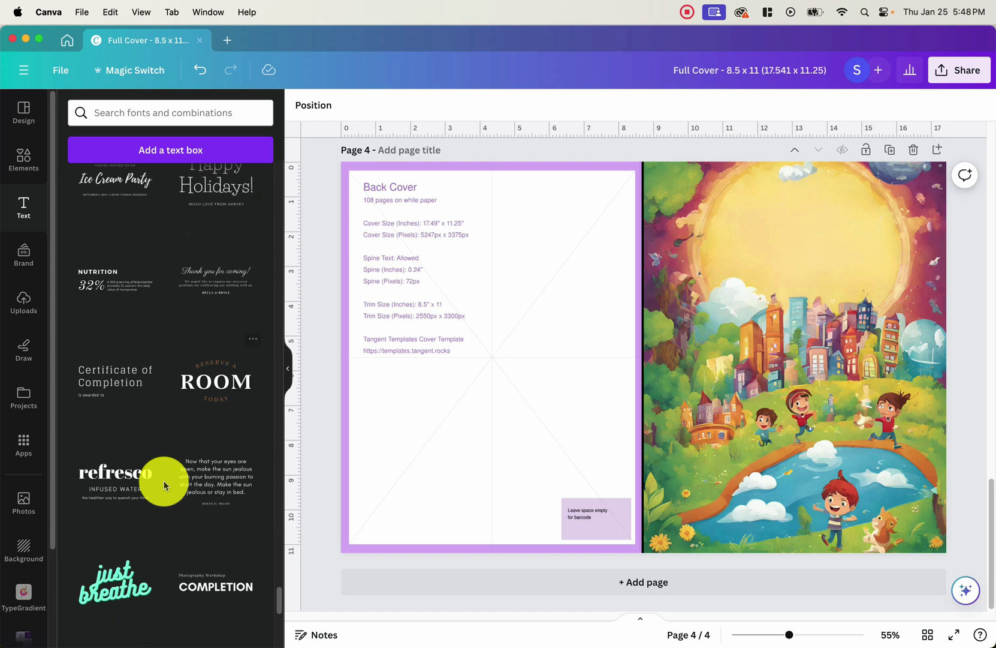
scroll(167, 478, "down", 3)
scroll(176, 456, "up", 3)
left_click_drag(205, 390, 802, 269)
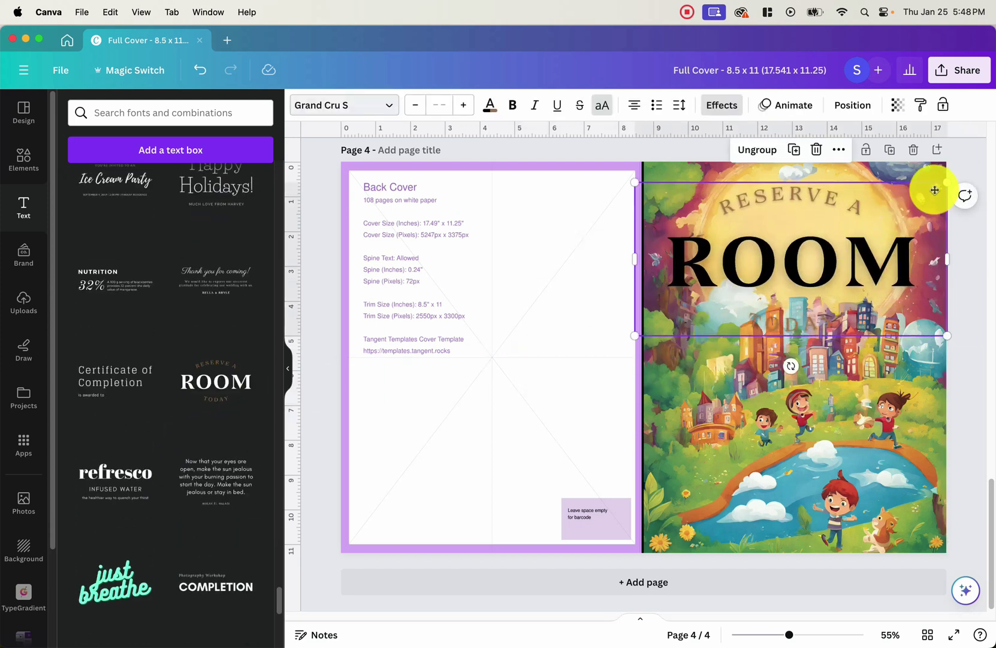
left_click_drag(940, 184, 837, 239)
left_click_drag(768, 284, 837, 240)
left_click(781, 351)
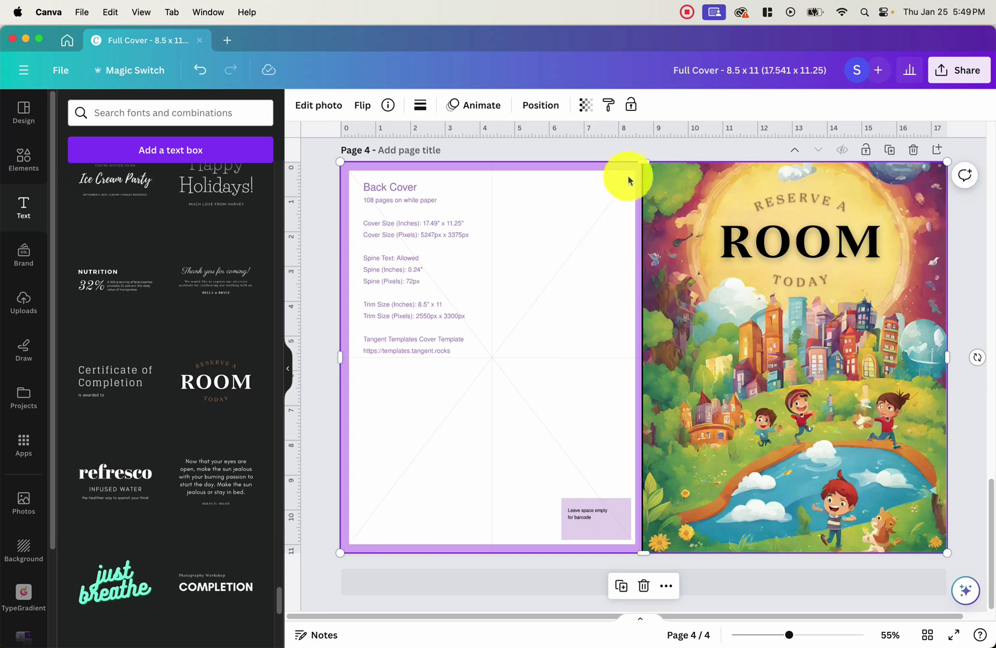
Step: Copy the cover art onto the back cover, flip it horizontally, and align it to the top
left_click_drag(643, 160, 643, 189)
left_click(689, 272)
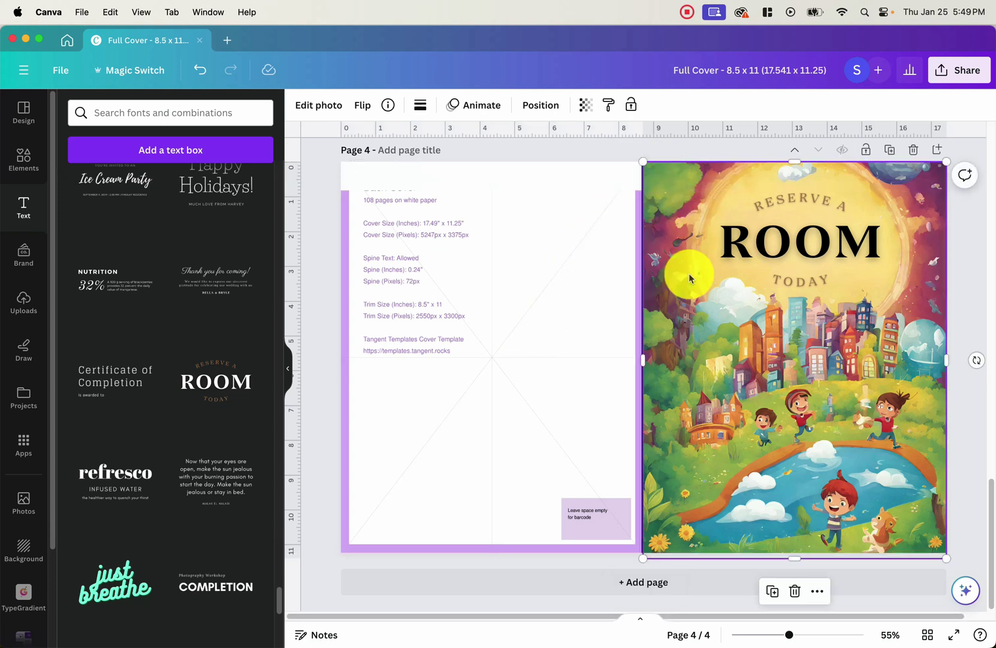
left_click_drag(689, 272, 381, 300)
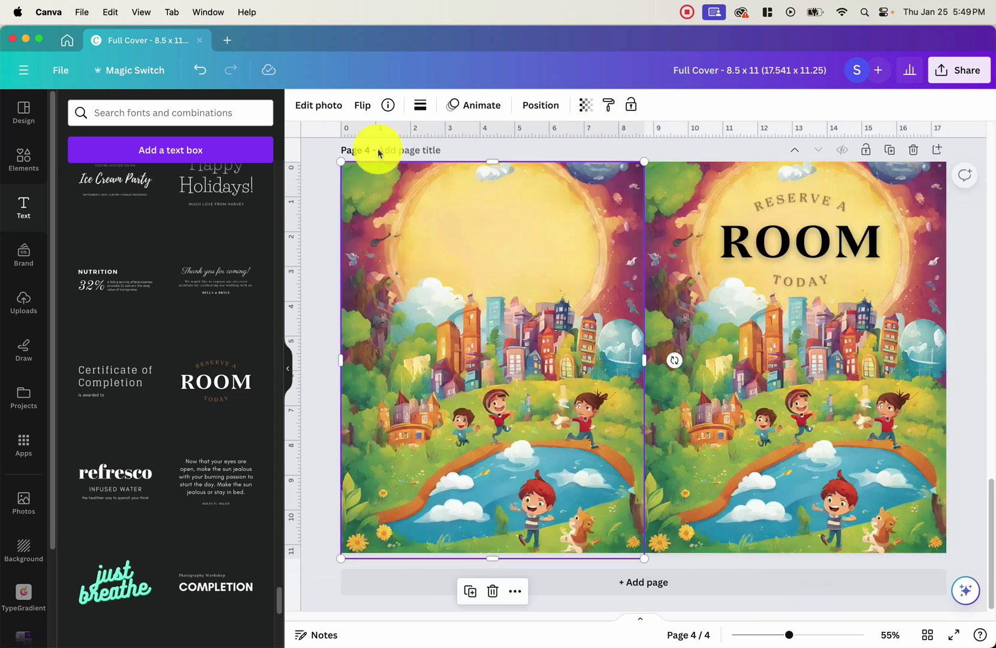
left_click(359, 106)
left_click(384, 139)
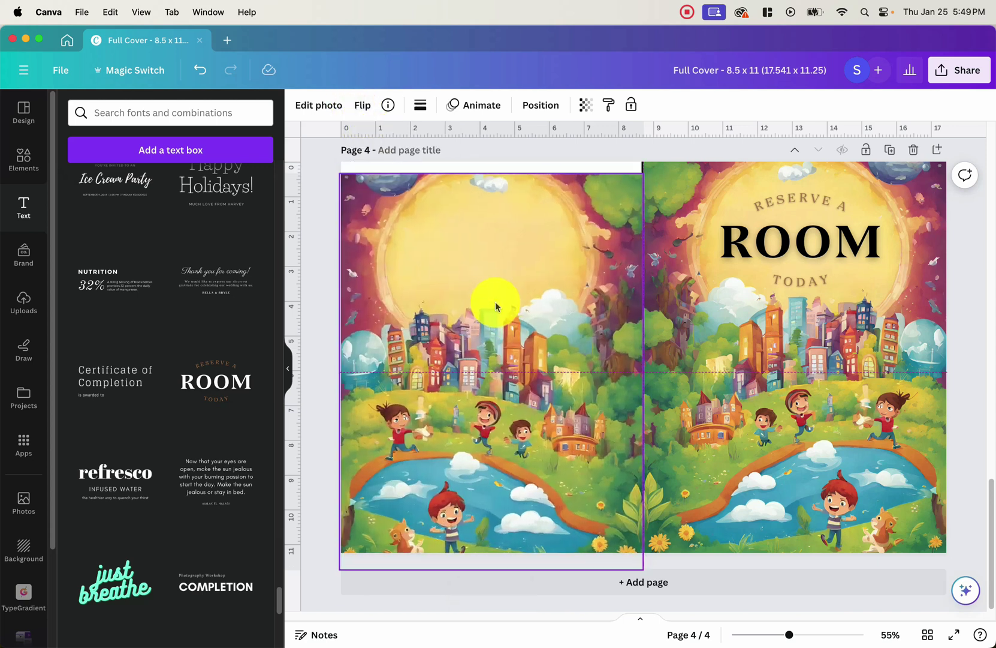
left_click_drag(493, 295, 492, 291)
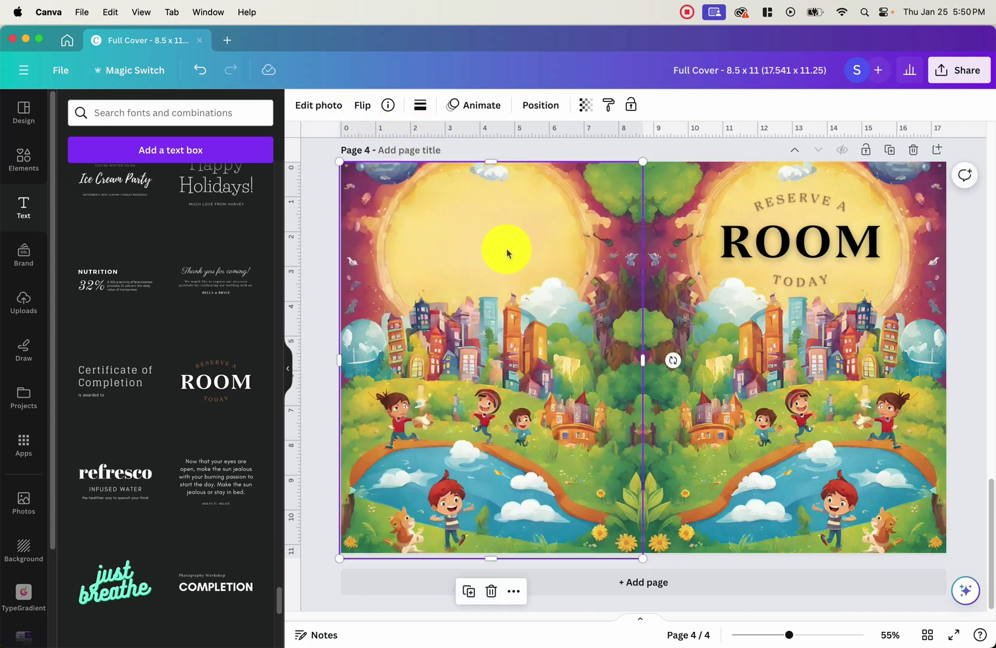
Step: Send both the back-cover and front-cover images one layer backward
left_click(531, 107)
left_click(223, 143)
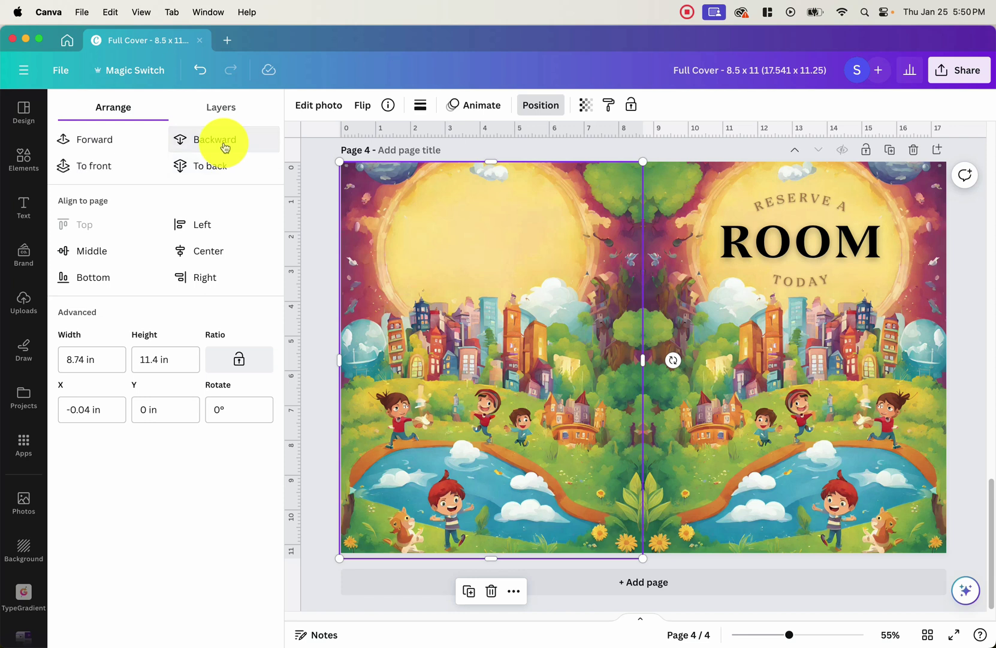
left_click(752, 182)
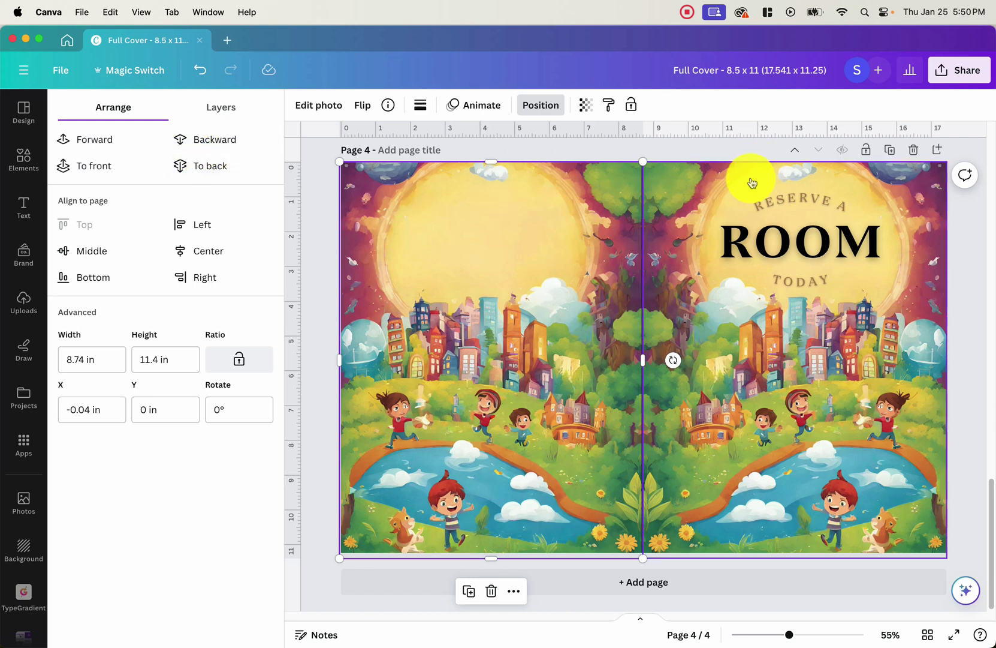
left_click(242, 152)
left_click(524, 139)
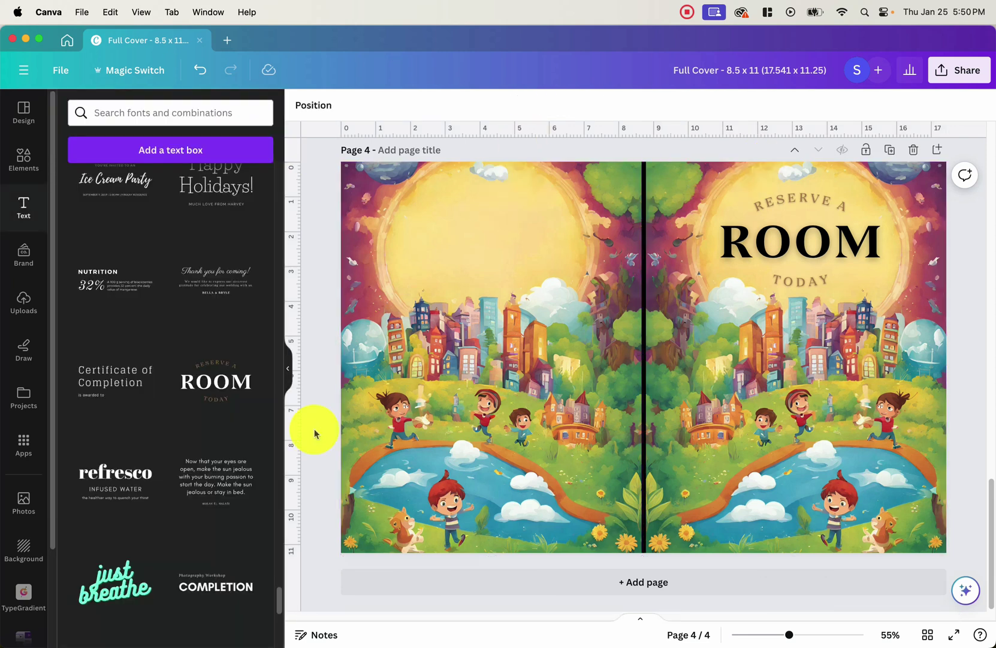